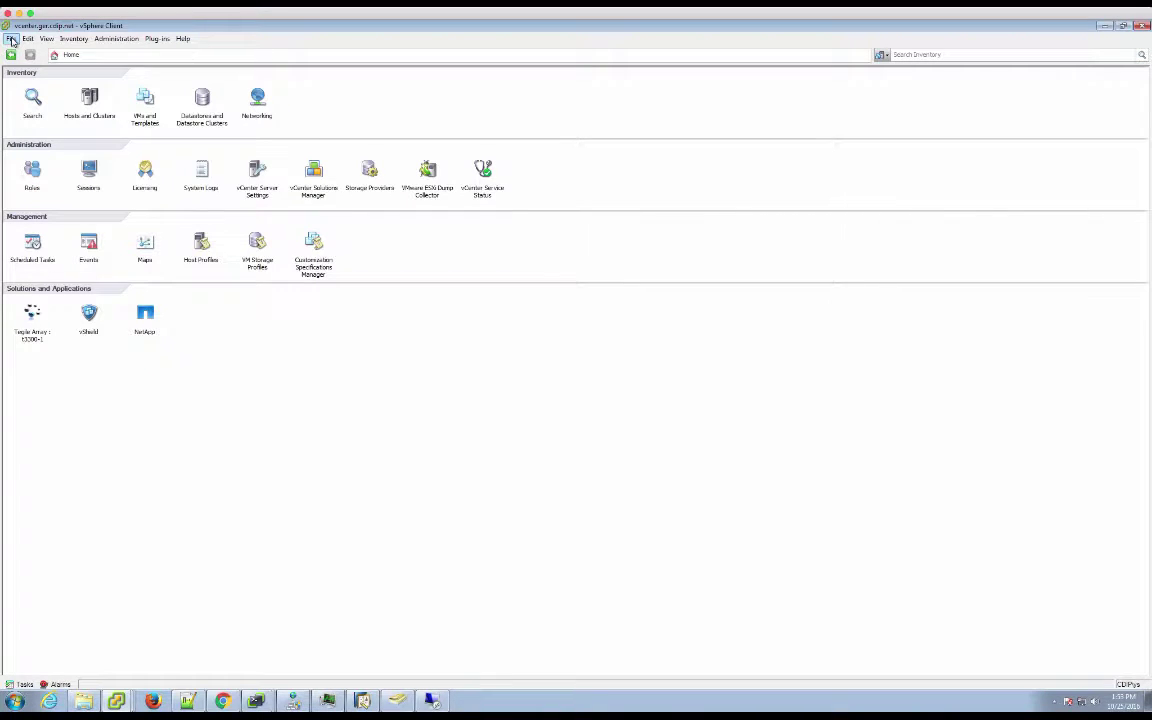
Step: Start a Deploy OVF Template wizard for the vRealize Network Insight Platform OVA
left_click(11, 39)
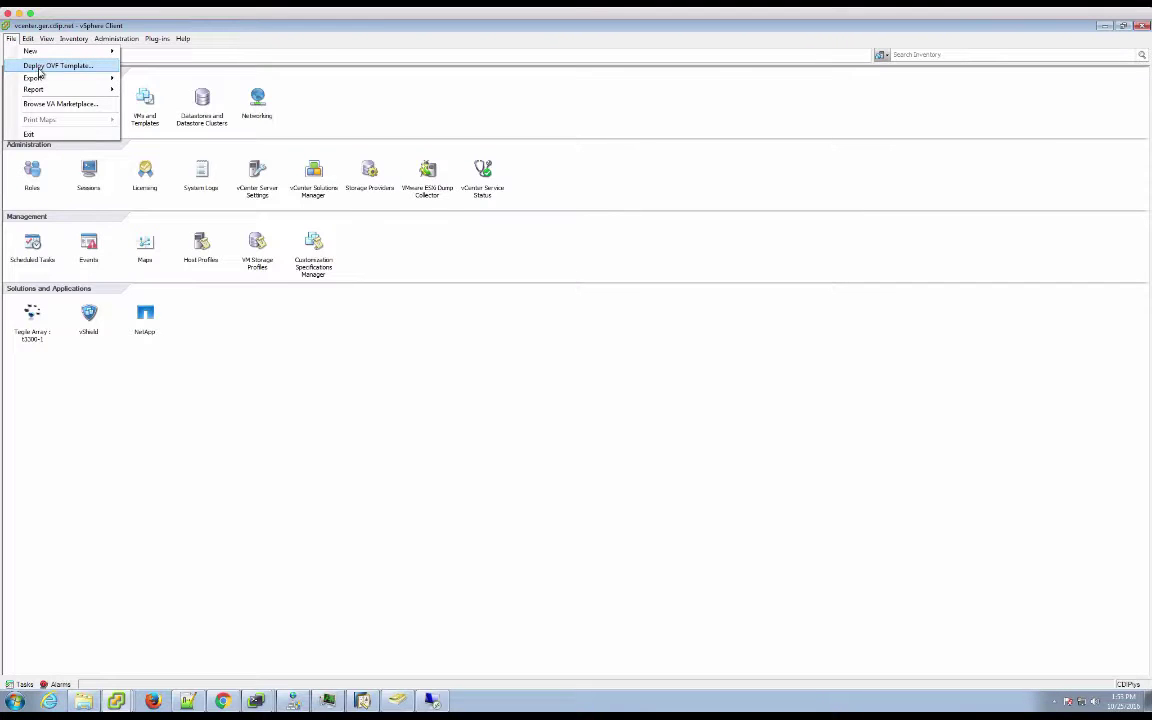
left_click(38, 66)
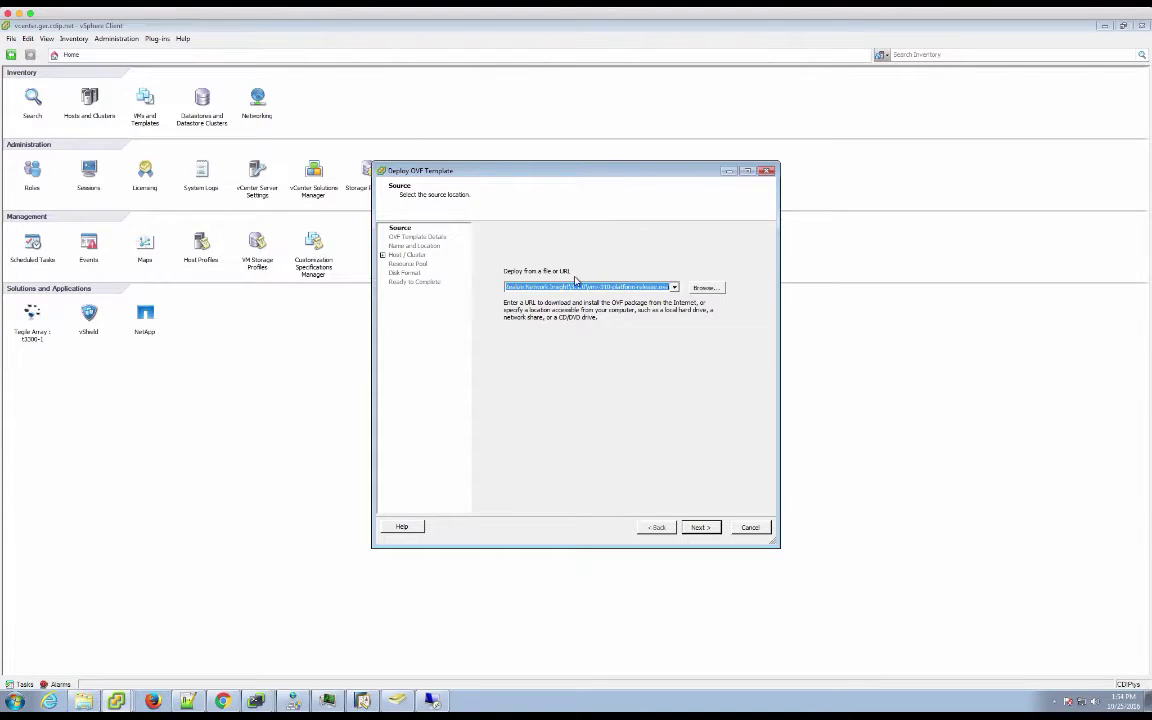
left_click(699, 528)
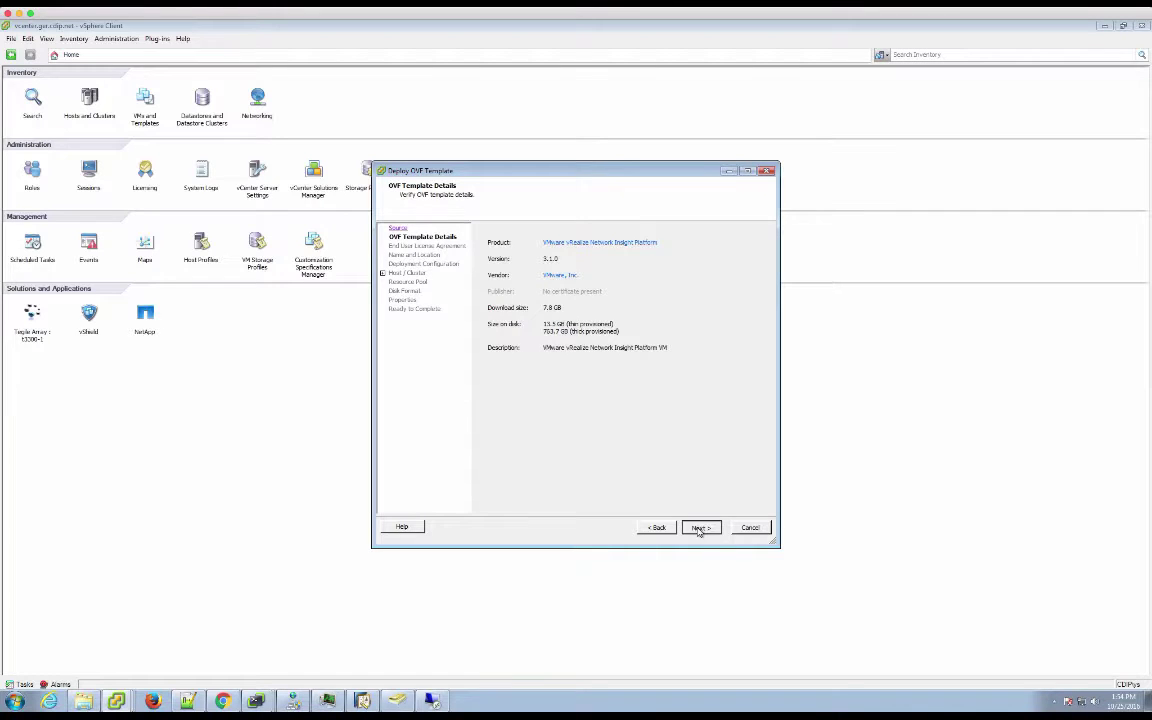
left_click(699, 528)
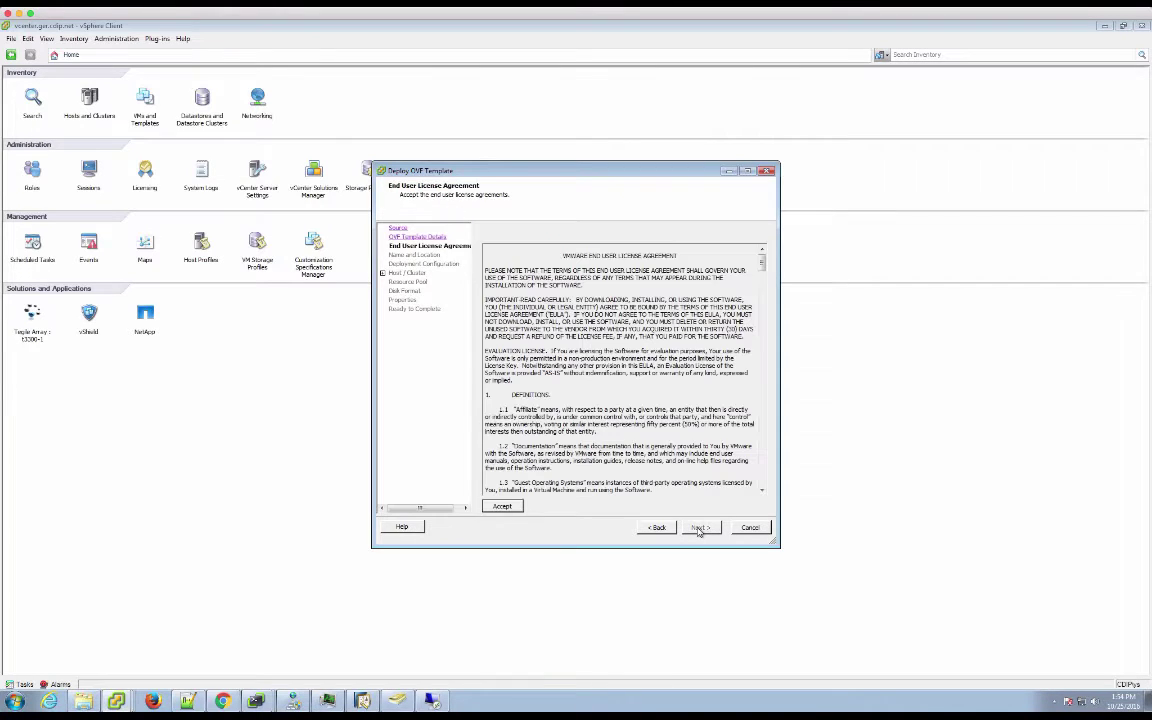
Step: Accept the licence agreement and name the new virtual machine 'vm'
left_click(502, 506)
left_click(700, 528)
type("vm")
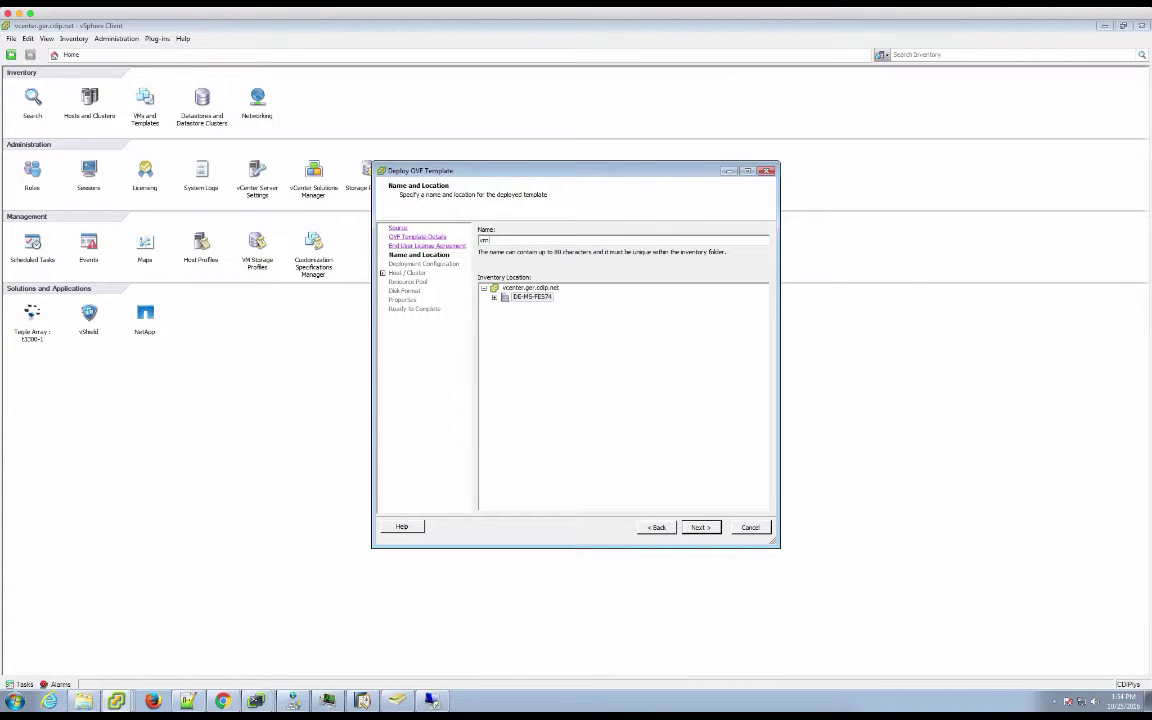
left_click(702, 529)
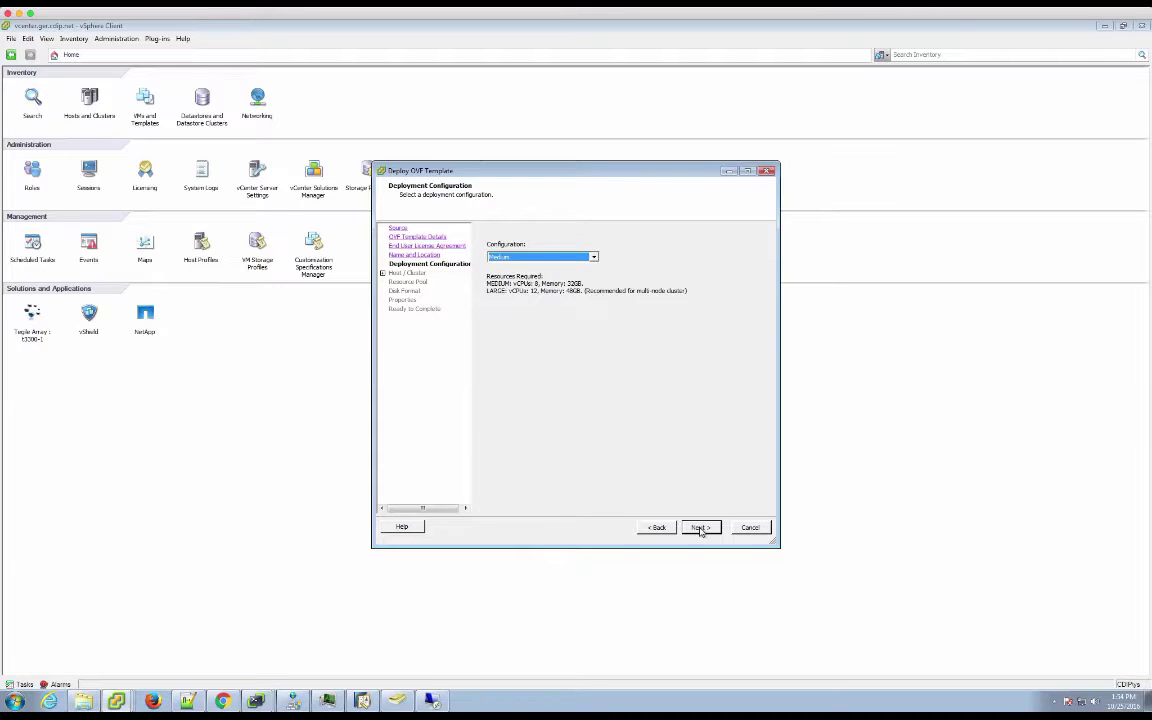
Step: Keep the Medium size and run the VM on cluster PES74-CLOUD-1 with the default resource pool
left_click(701, 529)
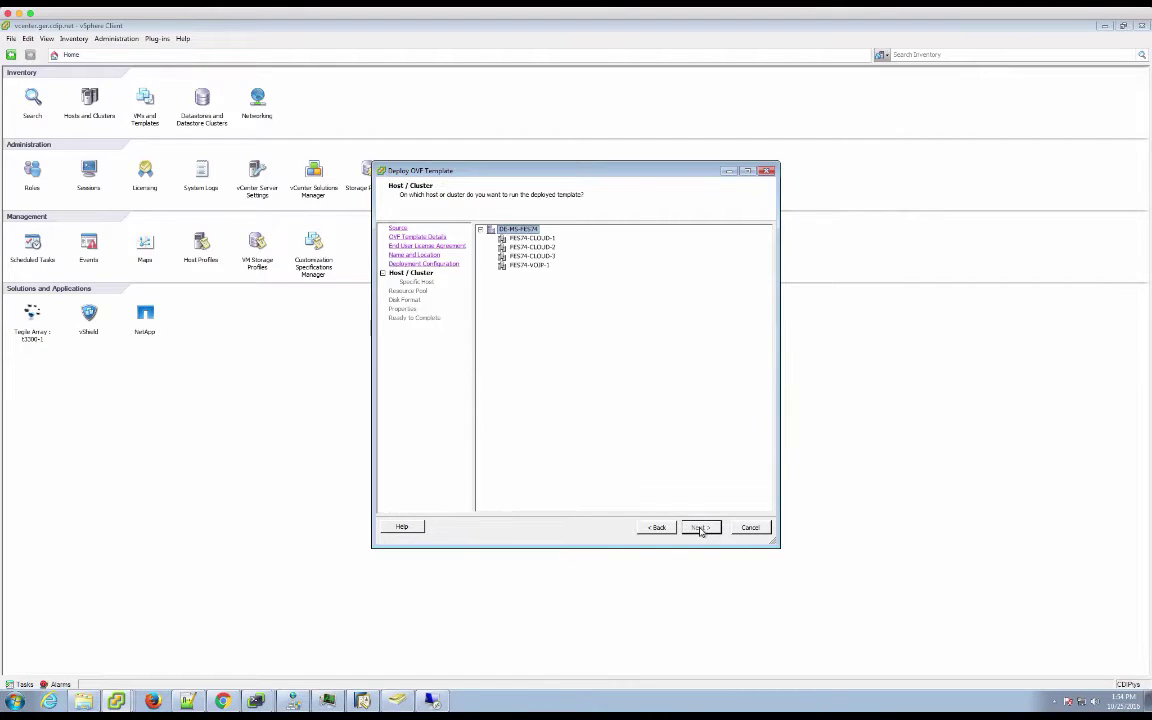
left_click(518, 239)
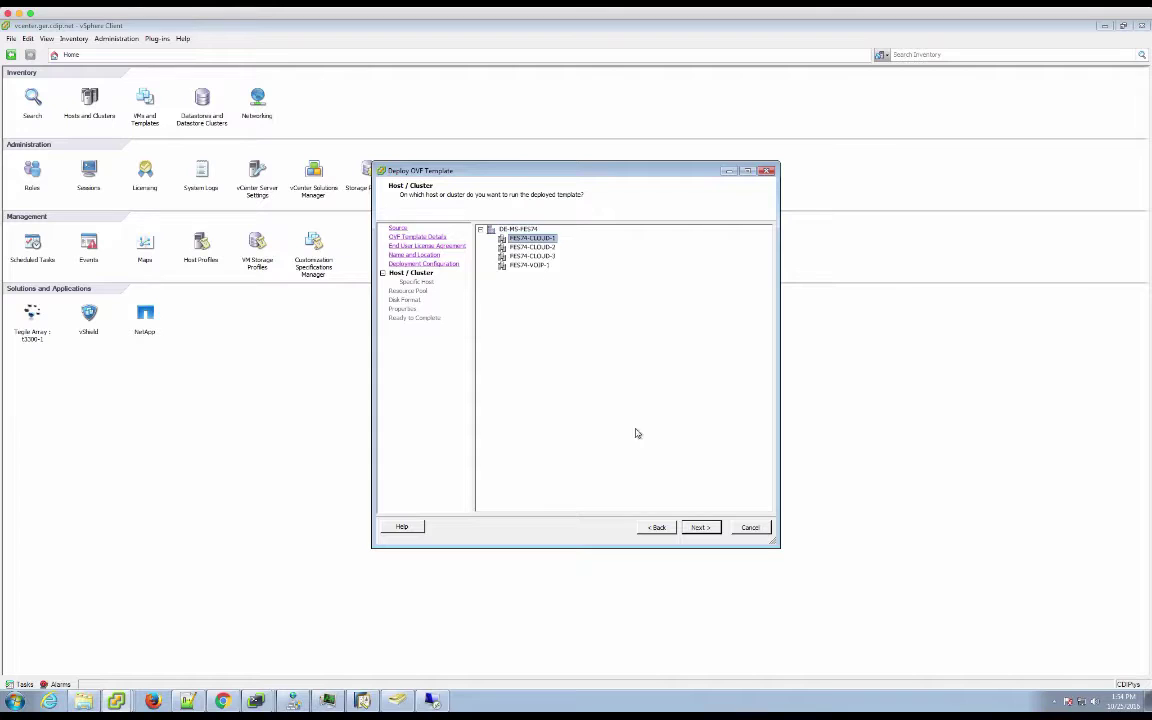
left_click(700, 527)
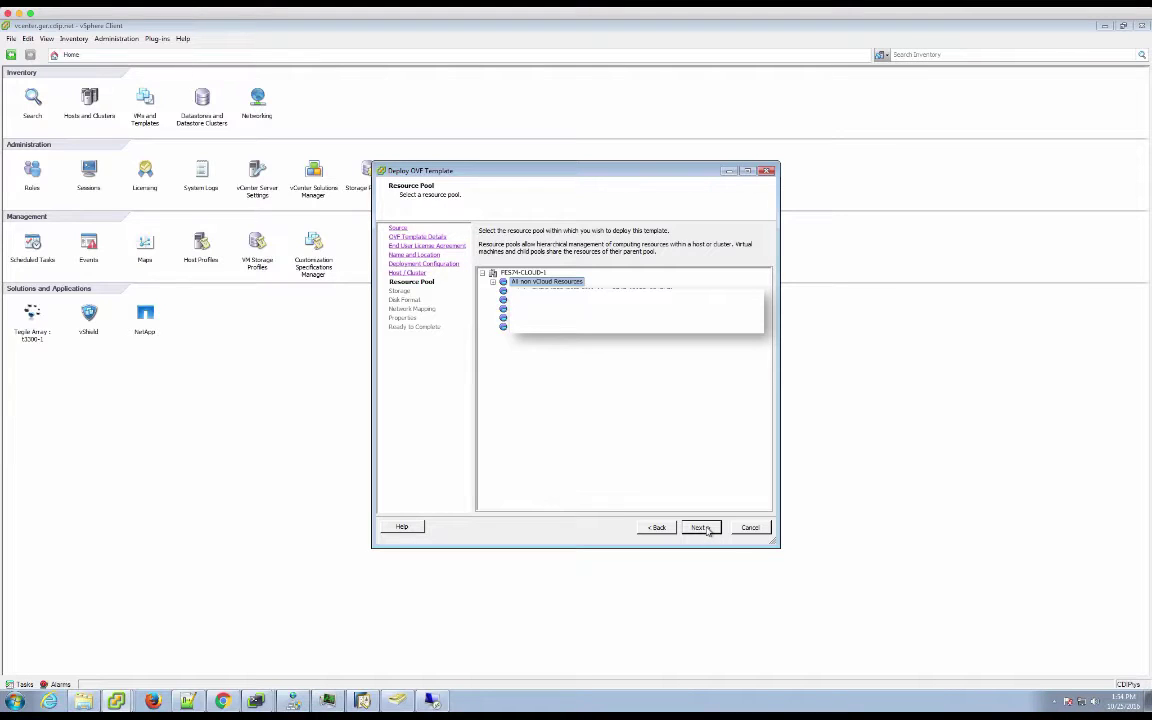
left_click(702, 527)
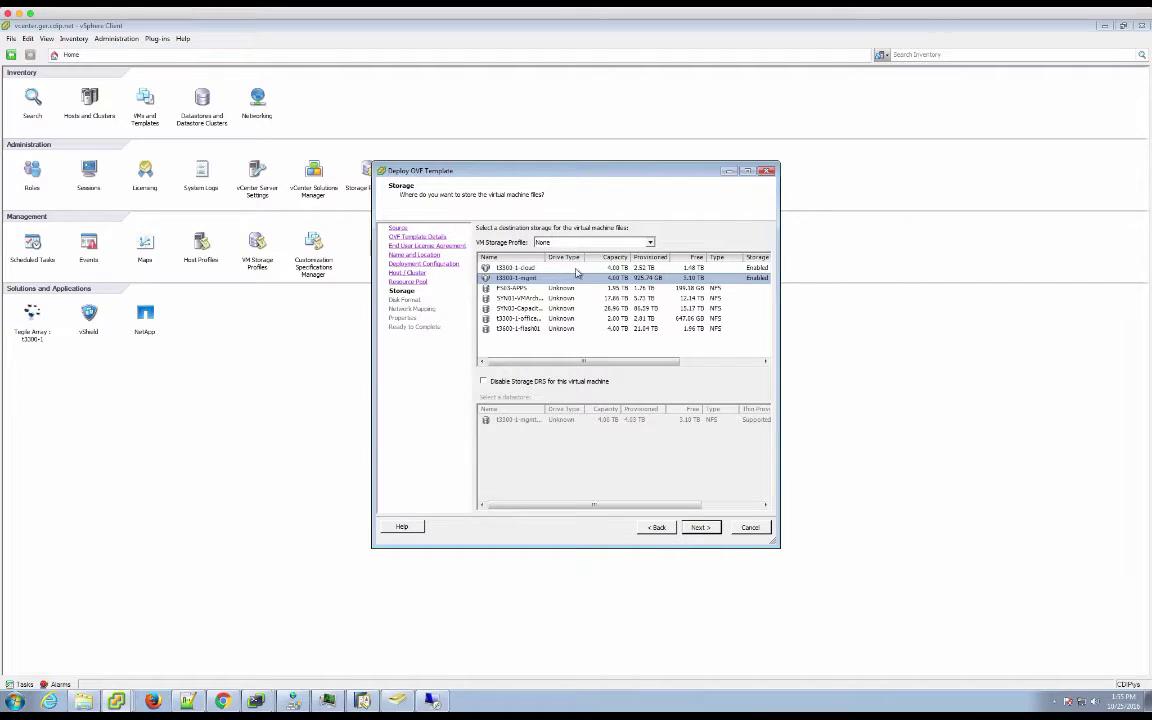
Step: Store the VM on datastore t3300-1-mgmt with no storage profile and the default disk format
left_click(585, 243)
left_click(583, 251)
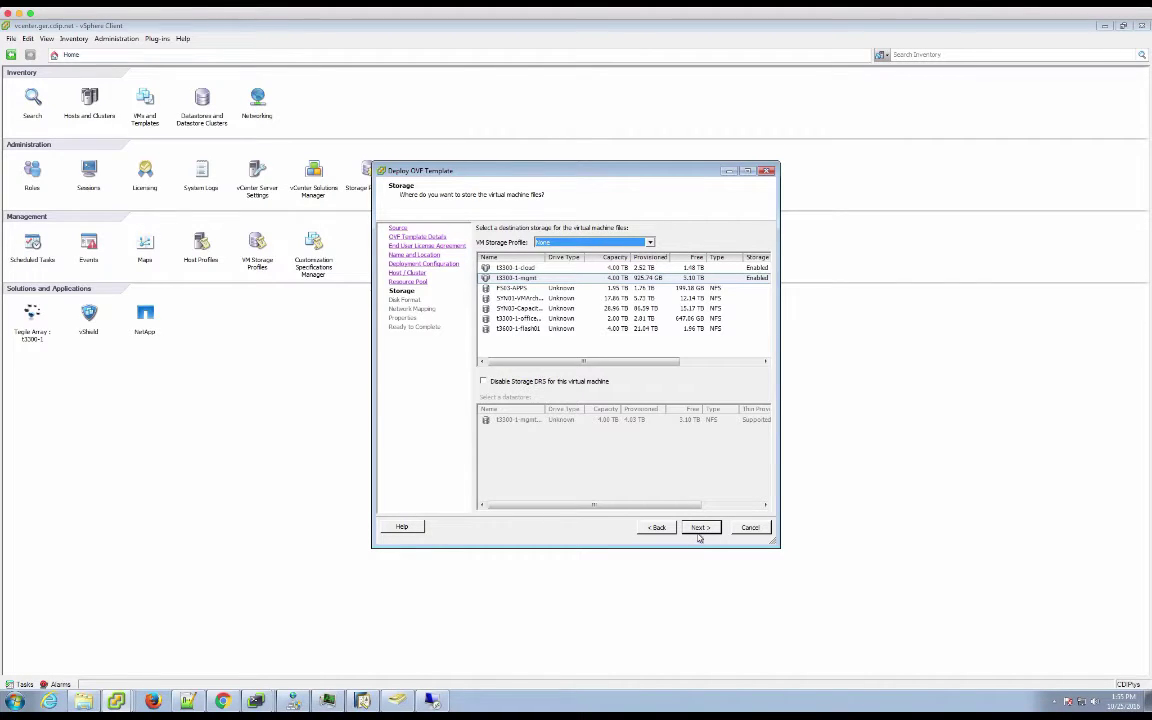
left_click(702, 527)
left_click(709, 532)
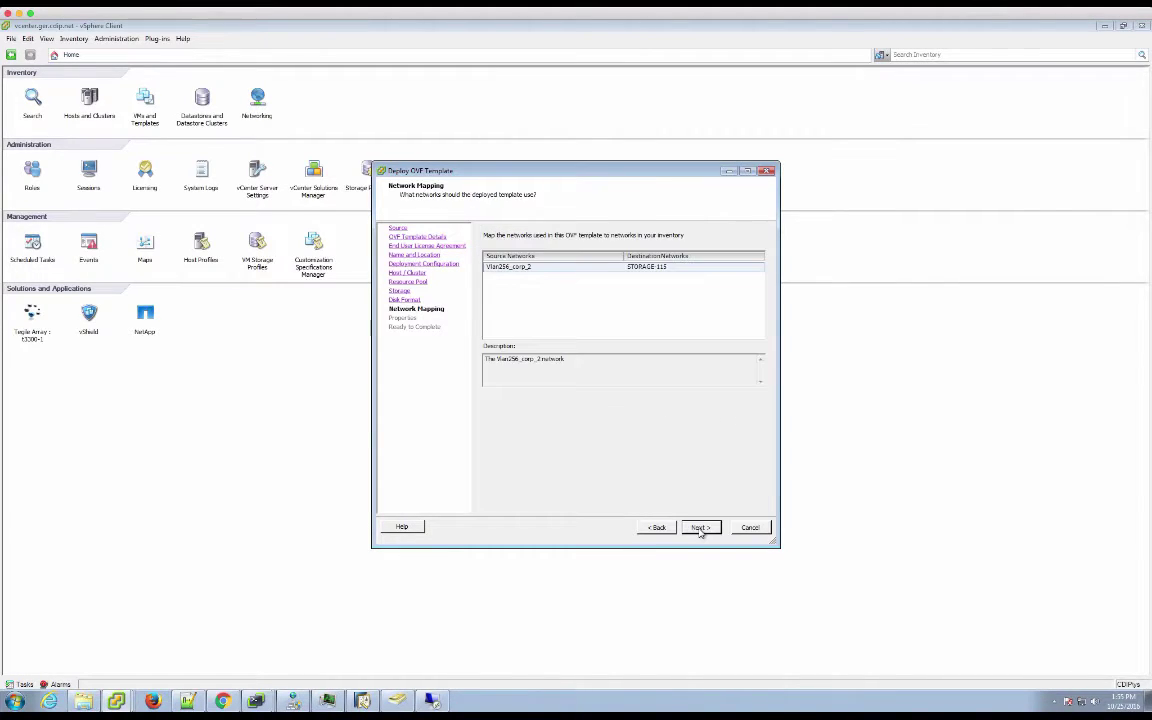
Step: Map the source network to destination network L17-MGMT-COMMON
left_click(667, 269)
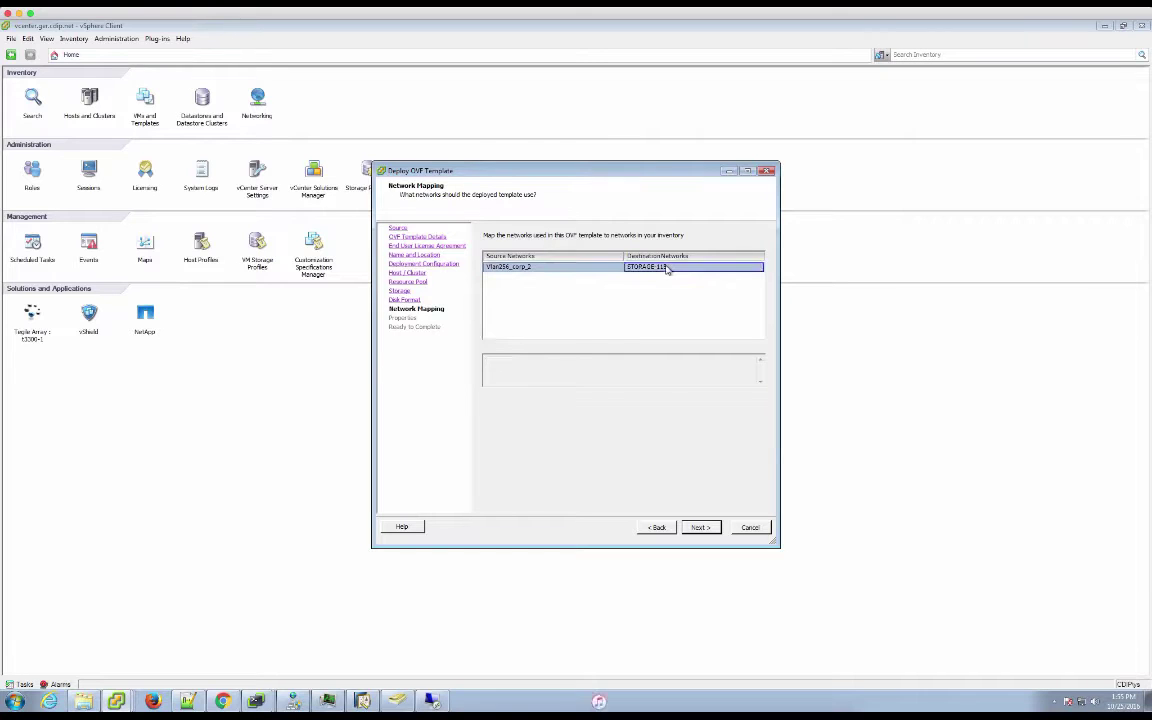
left_click(663, 267)
left_click(728, 326)
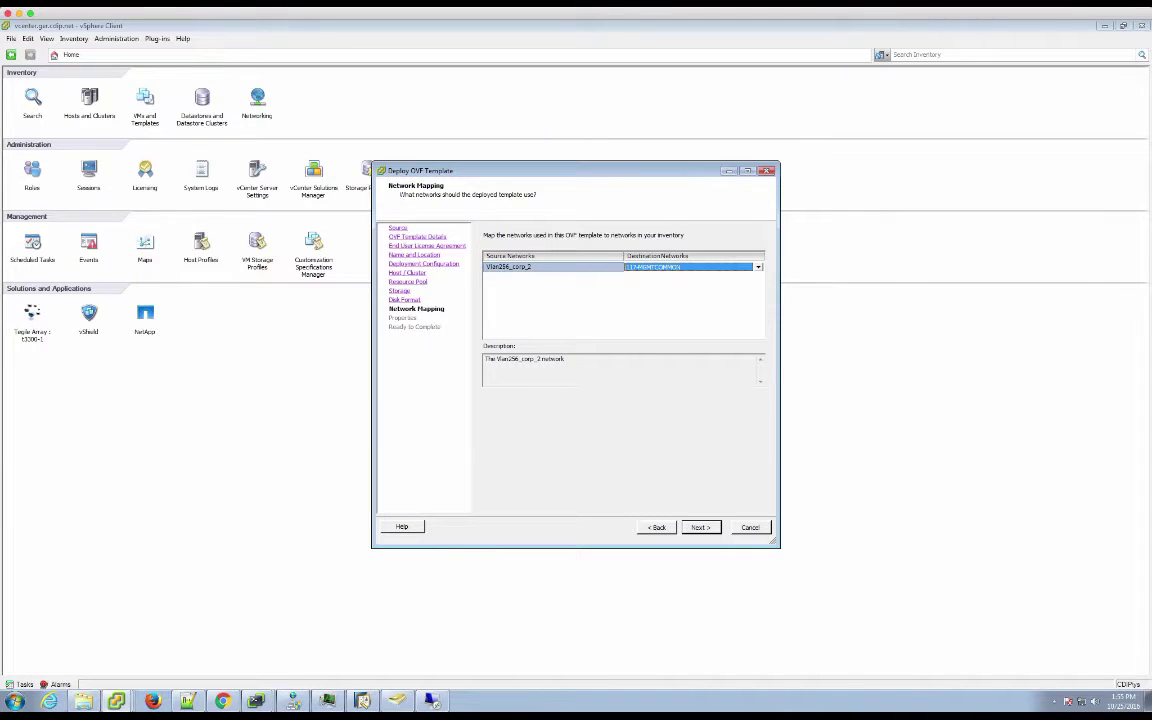
Step: Give the appliance IP 10.200.117.191, netmask 255.255.255.0 and gateway 10.200.117.1
left_click(700, 530)
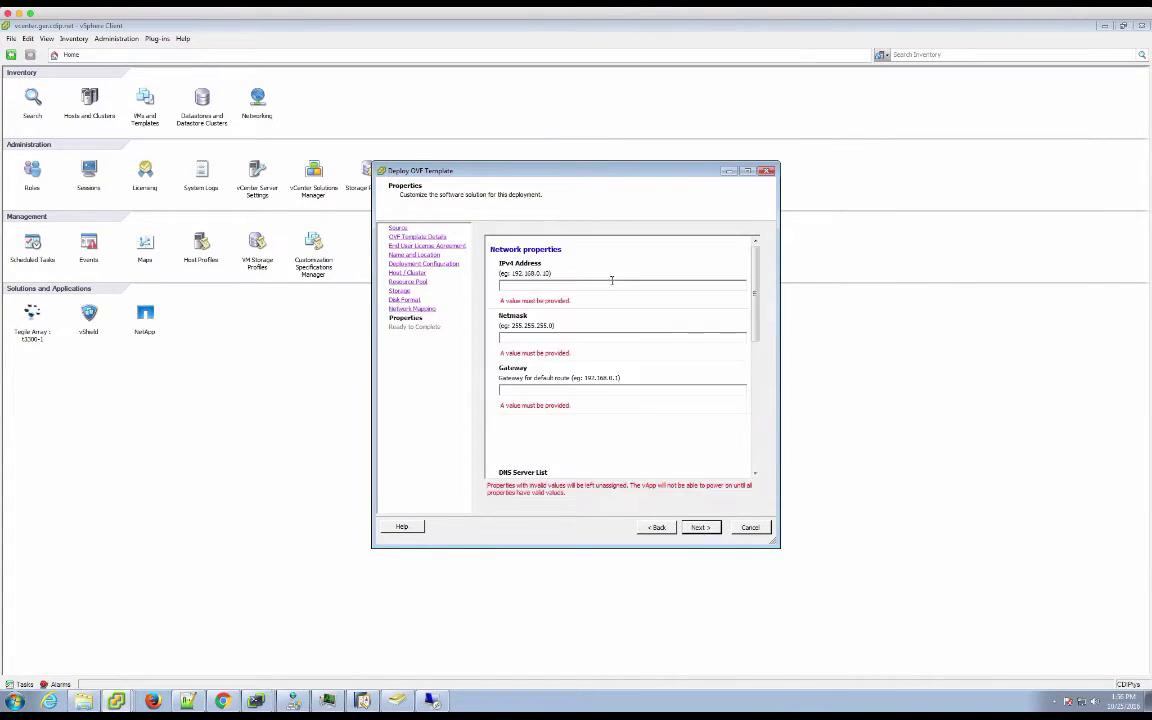
left_click(612, 284)
type("10.28")
type("0.117.191")
key("Tab")
type("255")
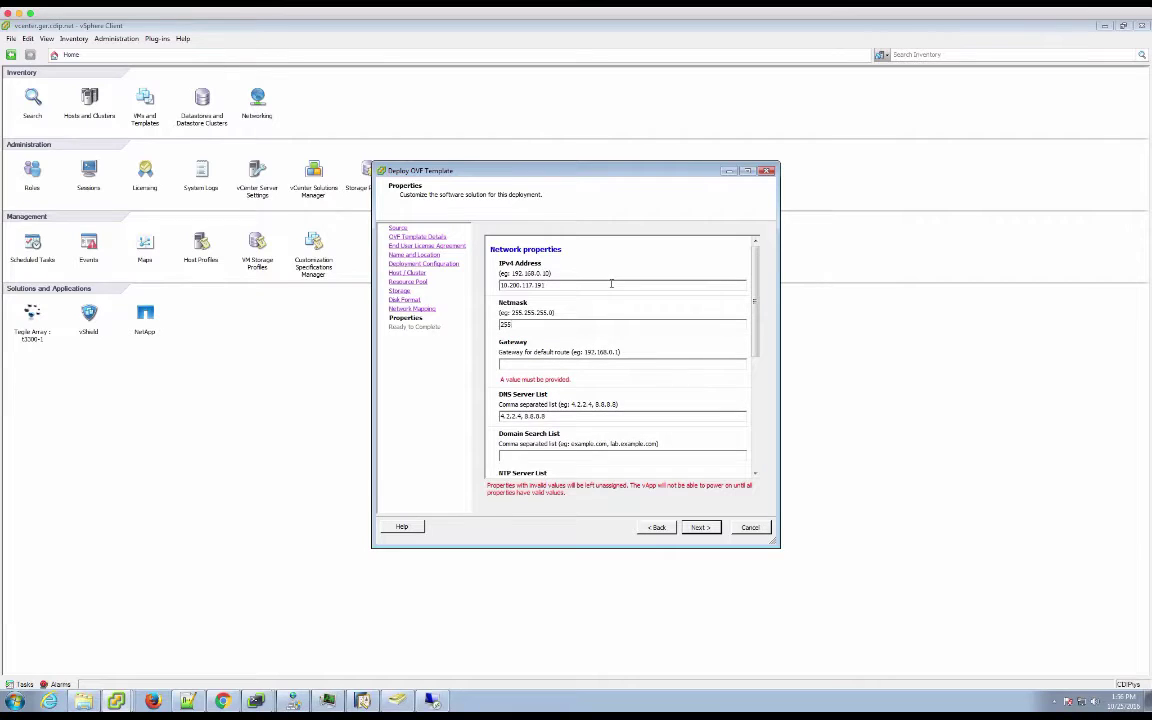
type(".255.255.0")
key("Tab")
type("10.200.117.1")
Step: Enter the DNS servers, domain search ger.cdip.net, NTP 10.200.117.1 and syslog server vrli.ger.cdip.net
key("Tab")
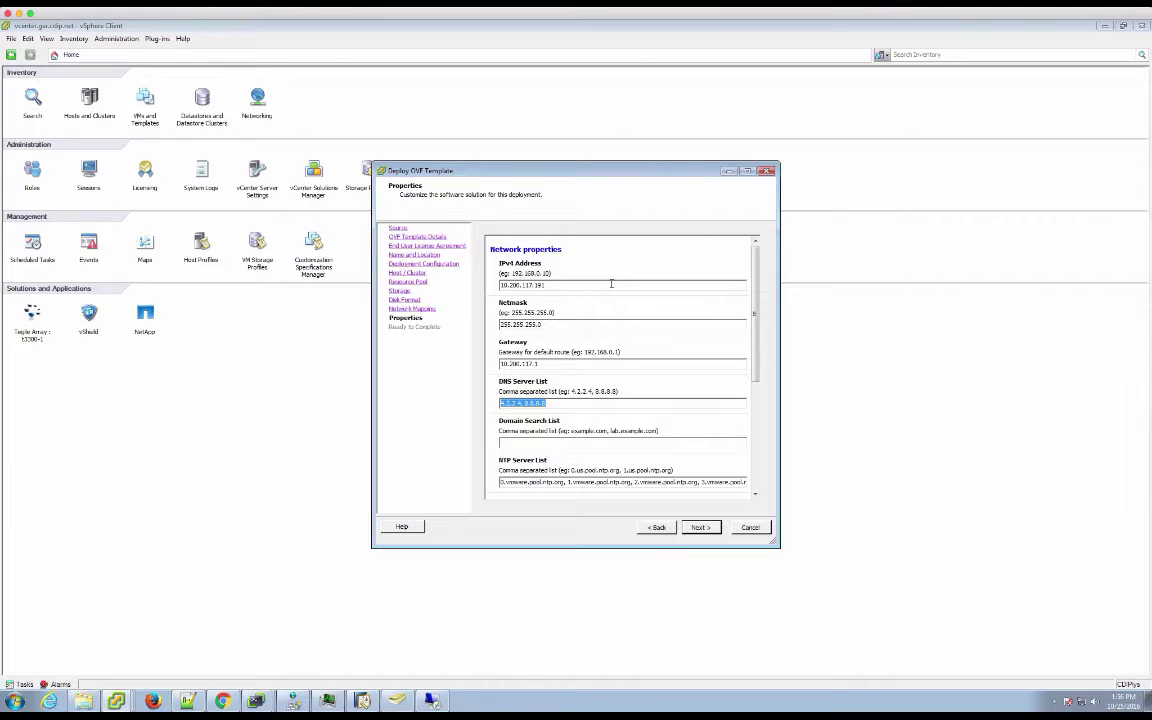
type("10.198.70.01,10.198.70.82")
key("Tab")
type("ger.cdip.net")
key("Tab")
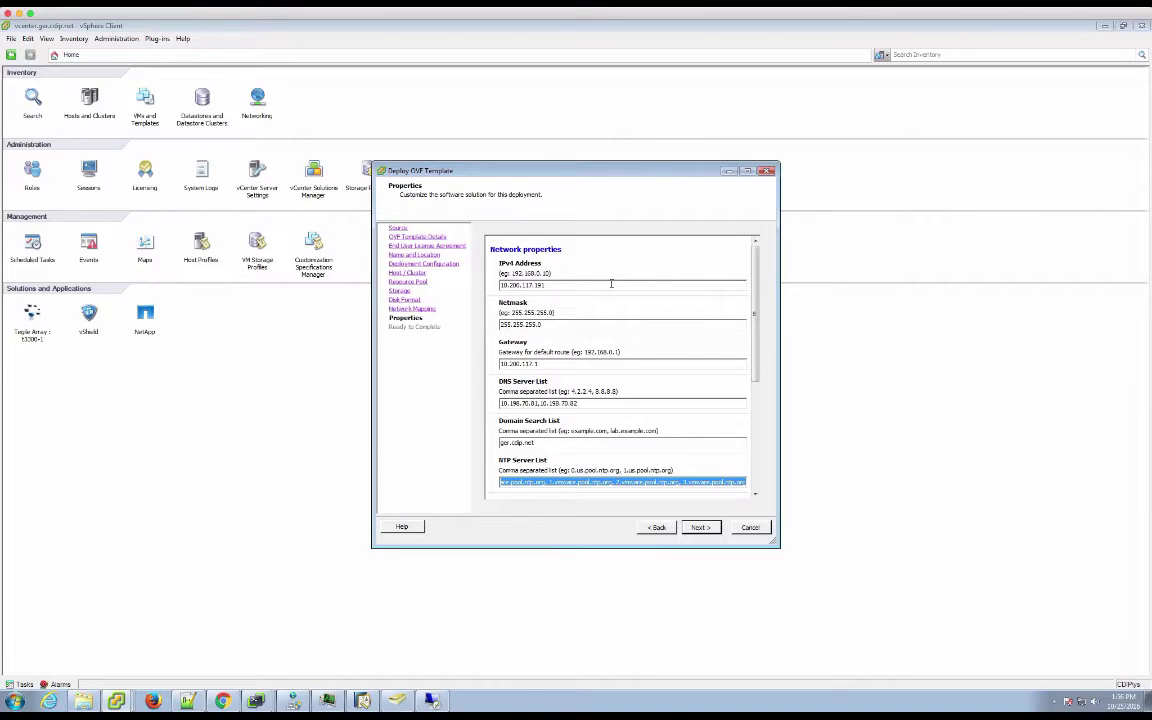
type("10.200.1")
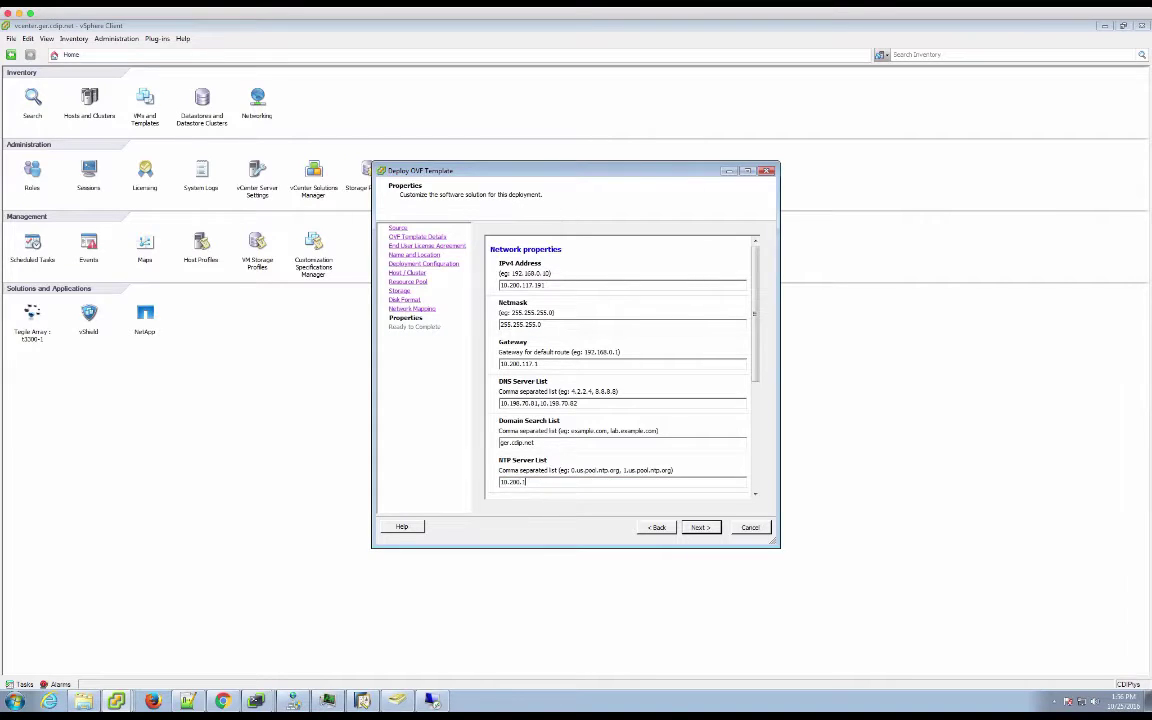
type("37.1")
left_click_drag(758, 310, 755, 416)
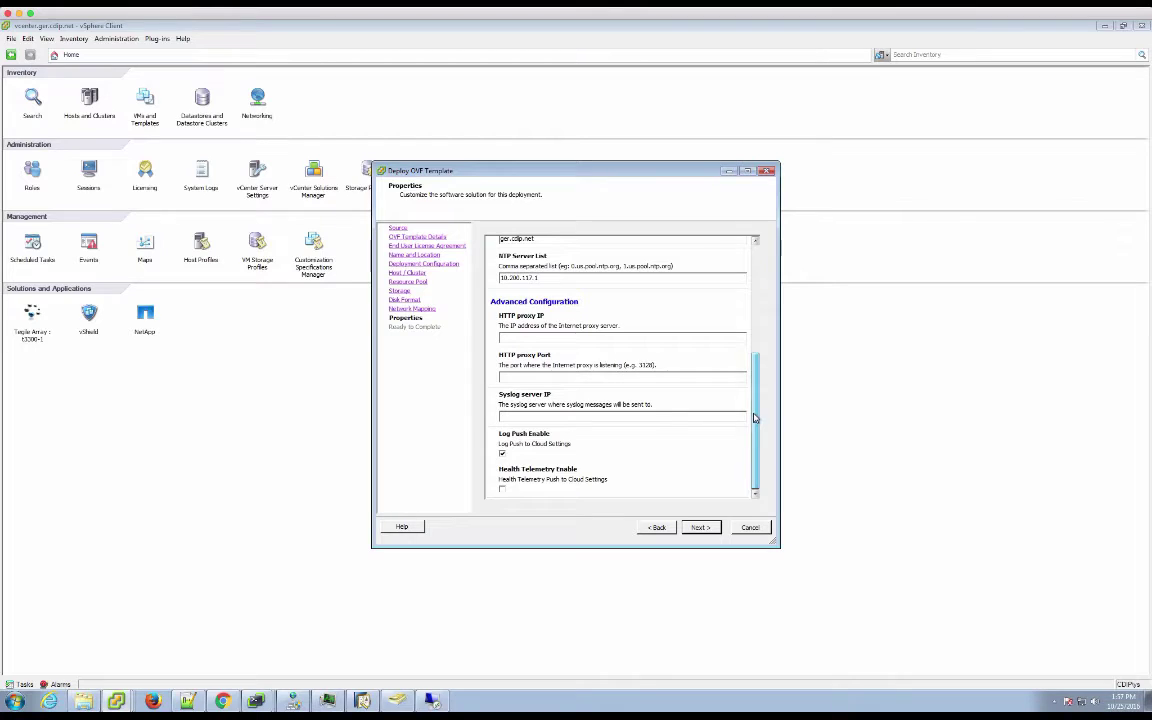
left_click(502, 416)
type("vrli")
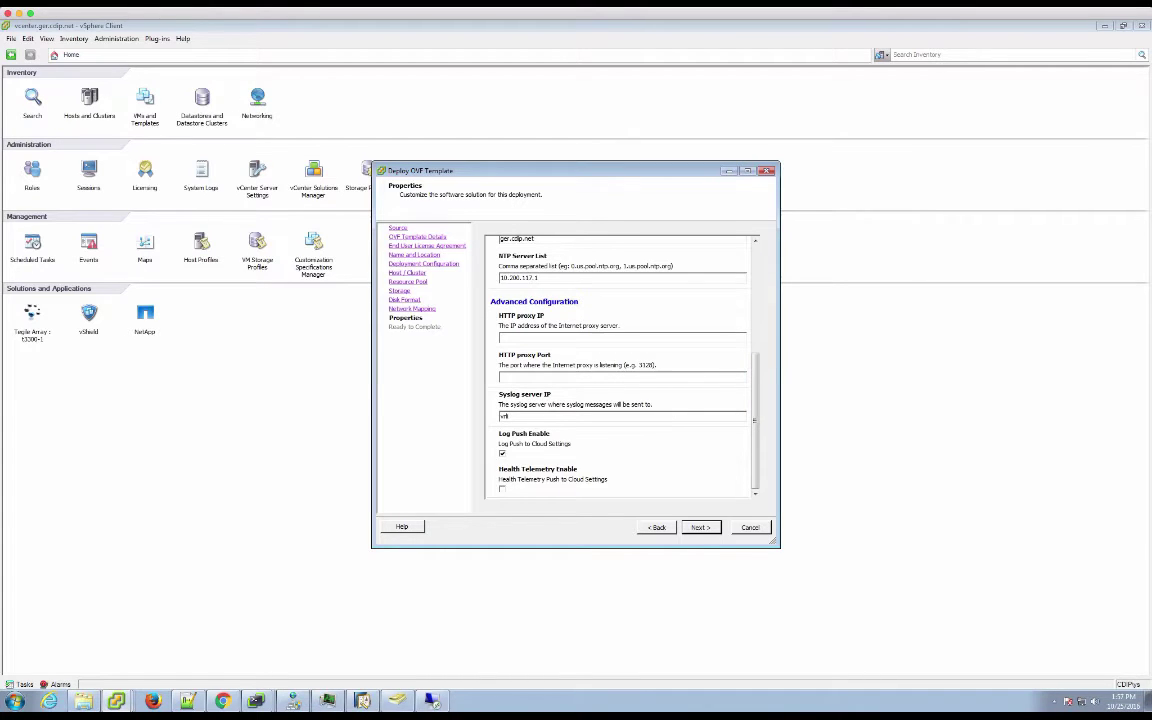
type(".ger.cdip.net")
Step: Review the Ready to Complete summary and finish deploying the platform VM
key("Return")
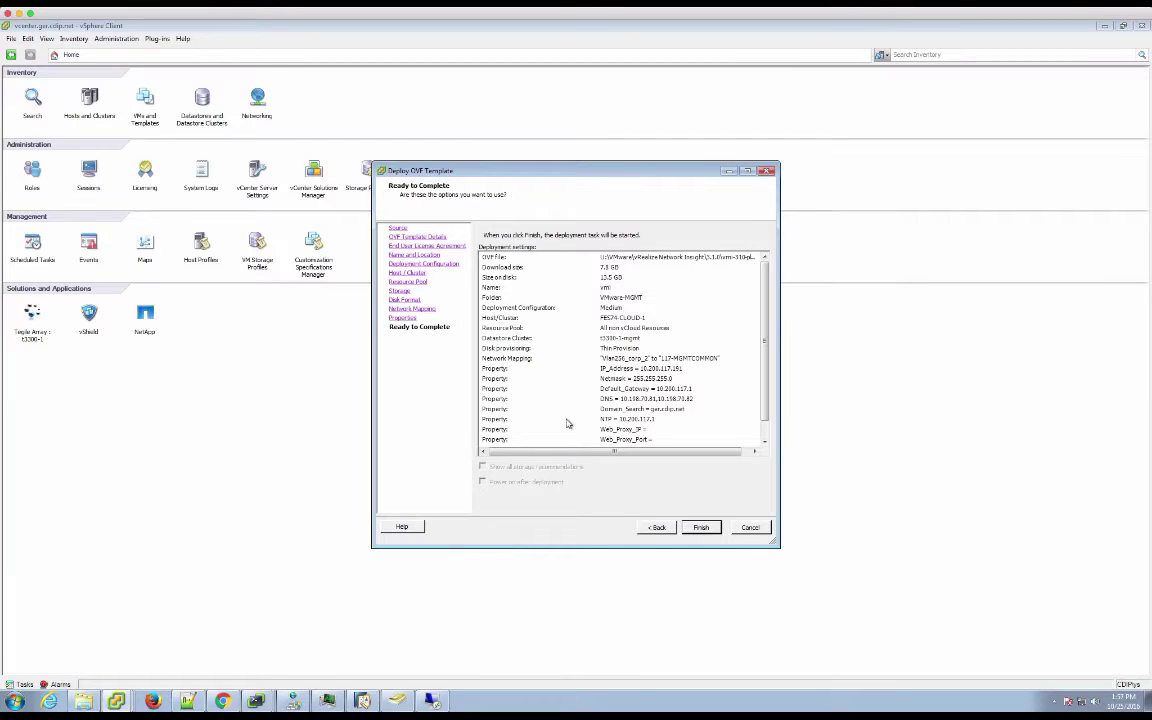
key("Return")
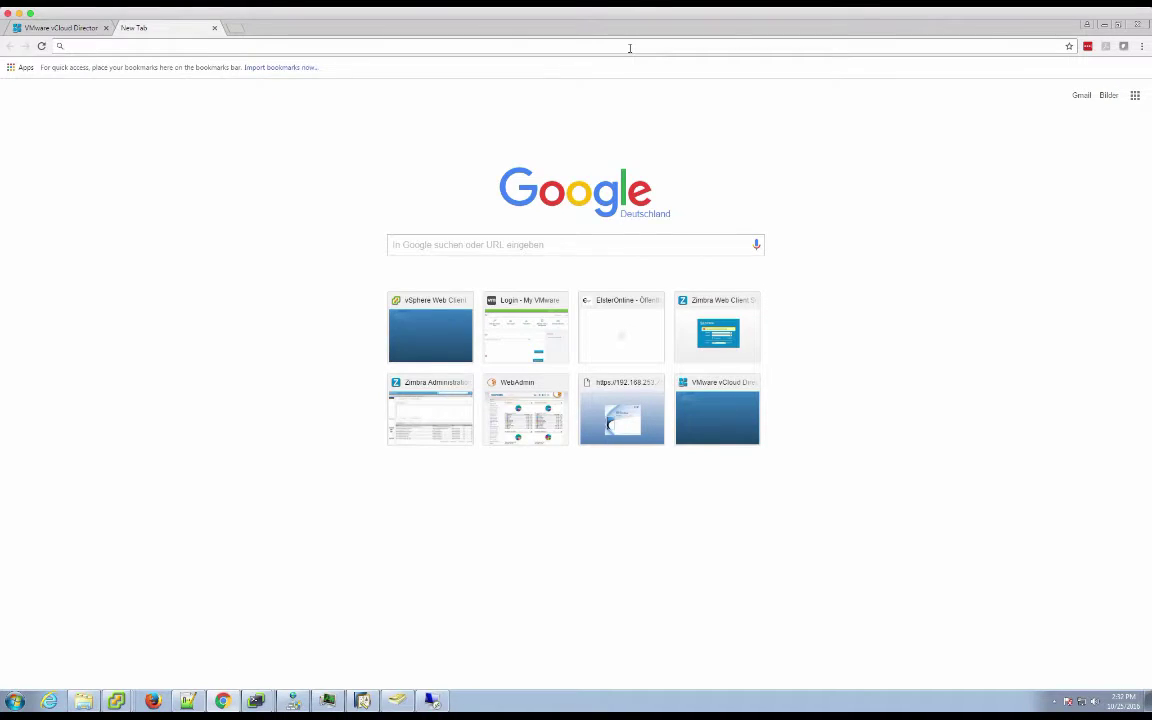
Step: Load the vRNI platform setup page at vrni.ger.cdip.net in the new tab
type("https://")
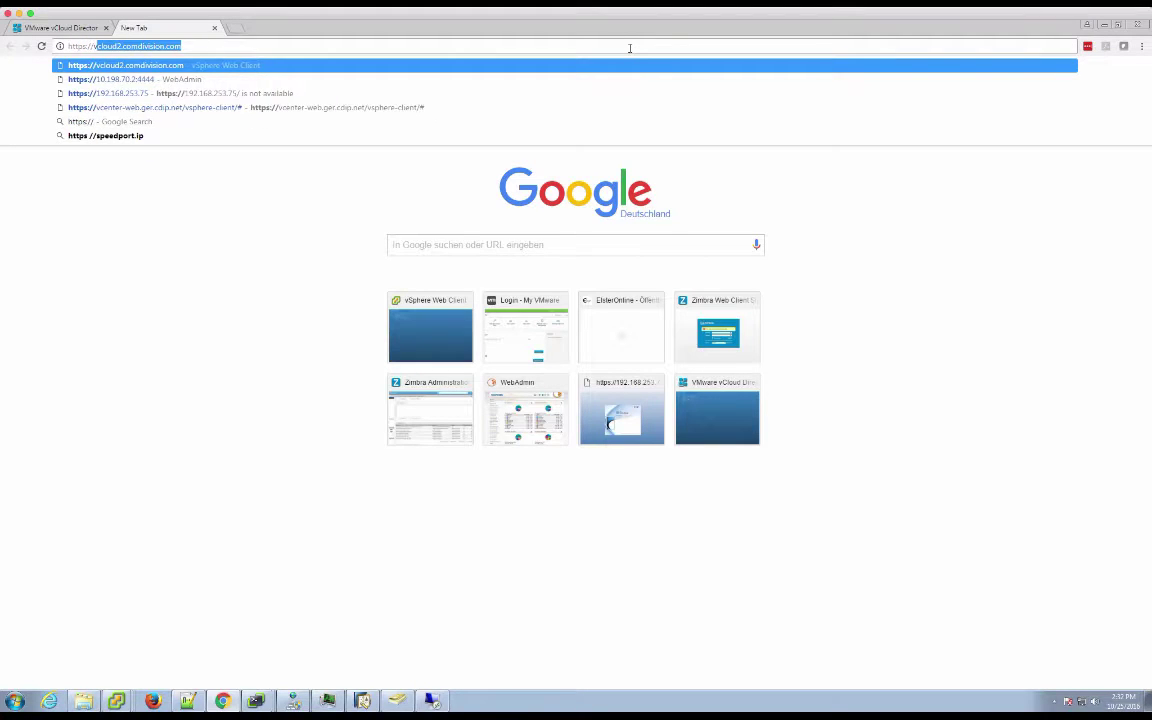
type("vmi.ger.cdip.net")
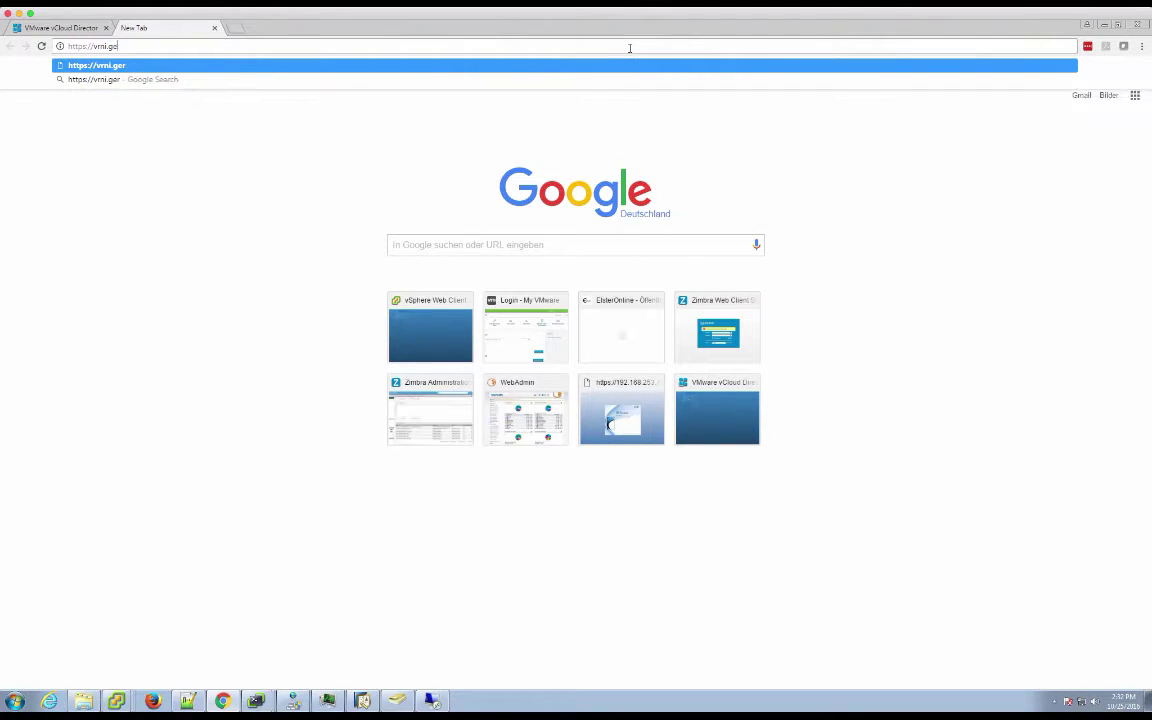
key("Return")
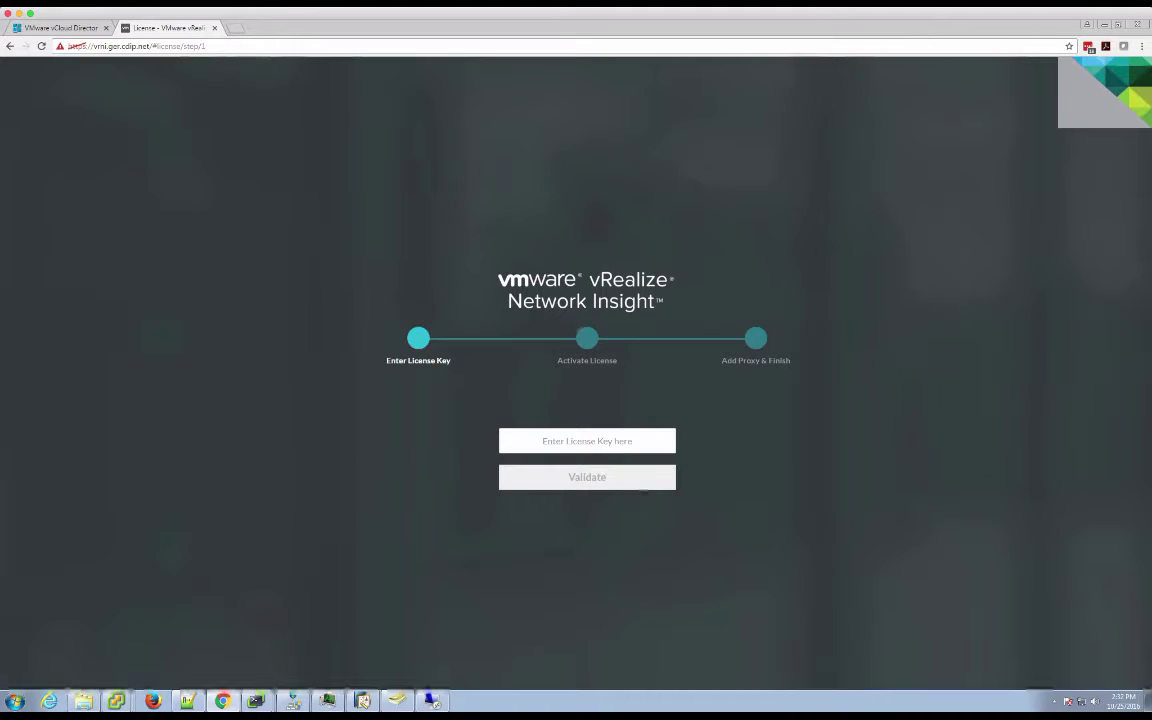
Step: Enter the licence key, validate and activate it, then generate the proxy shared secret
left_click(609, 440)
type("c")
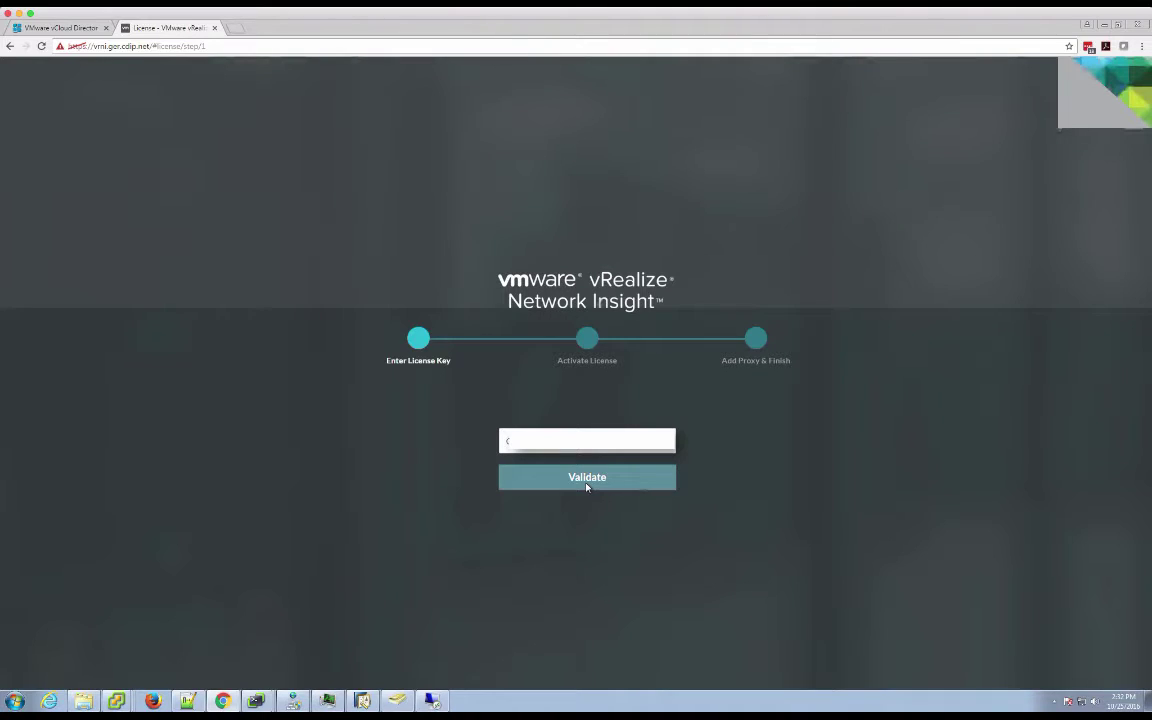
left_click(587, 484)
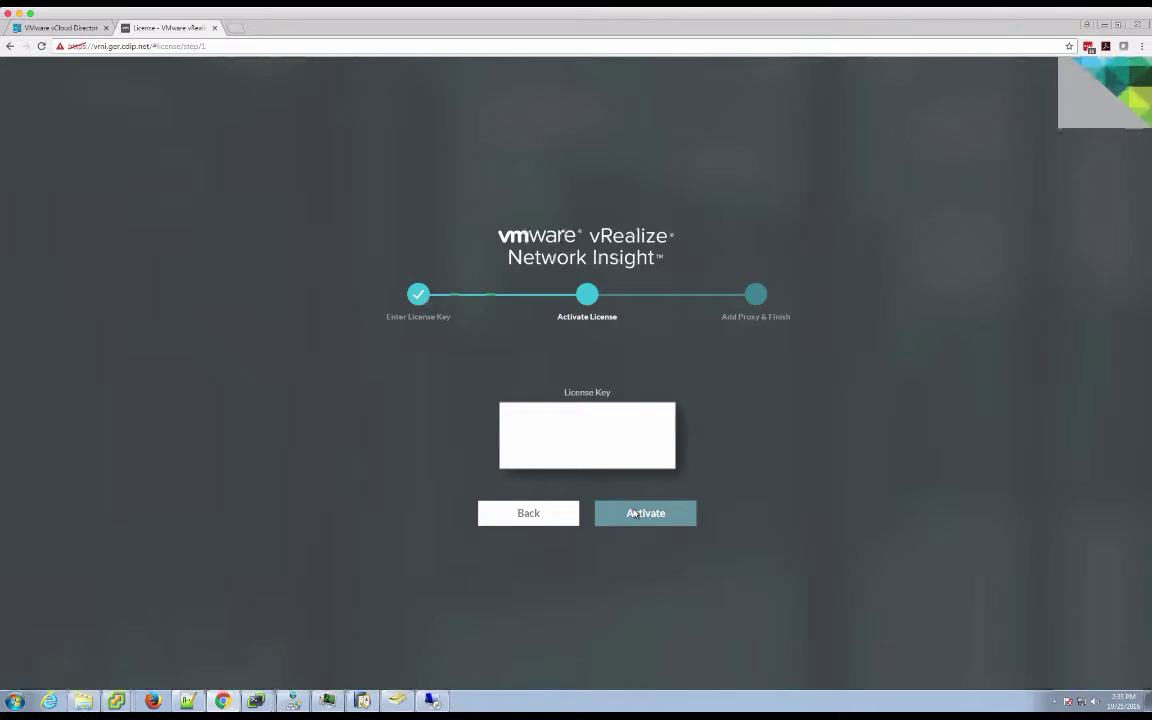
left_click(634, 513)
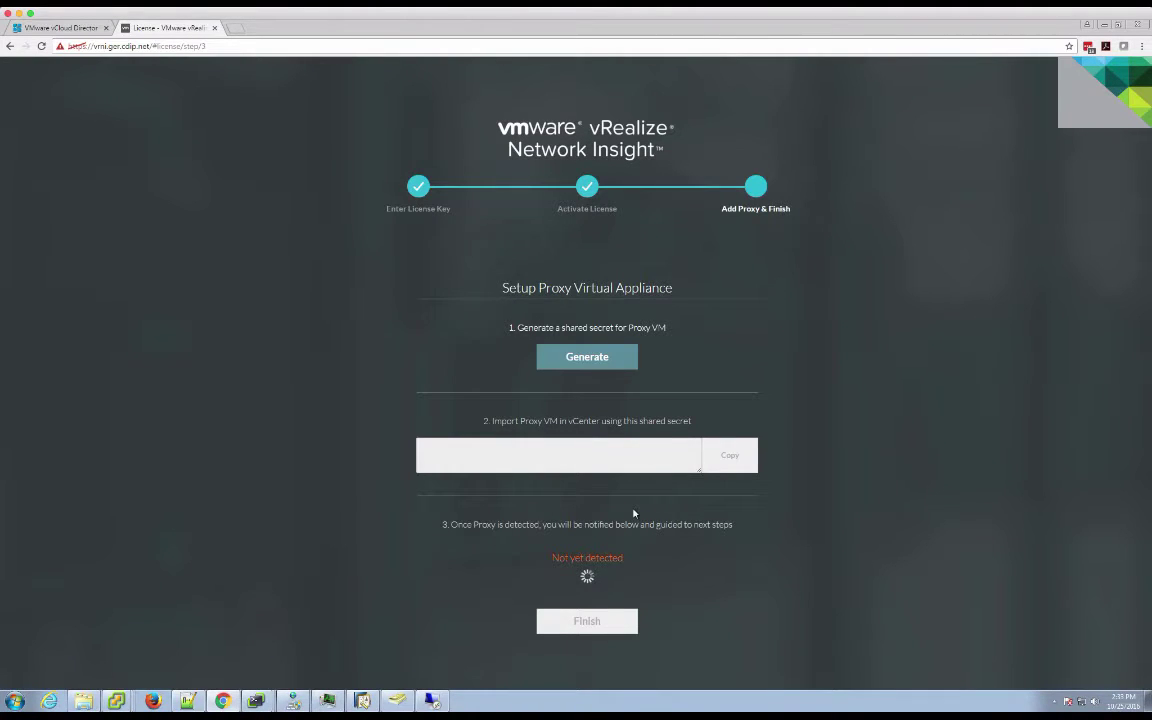
left_click(596, 361)
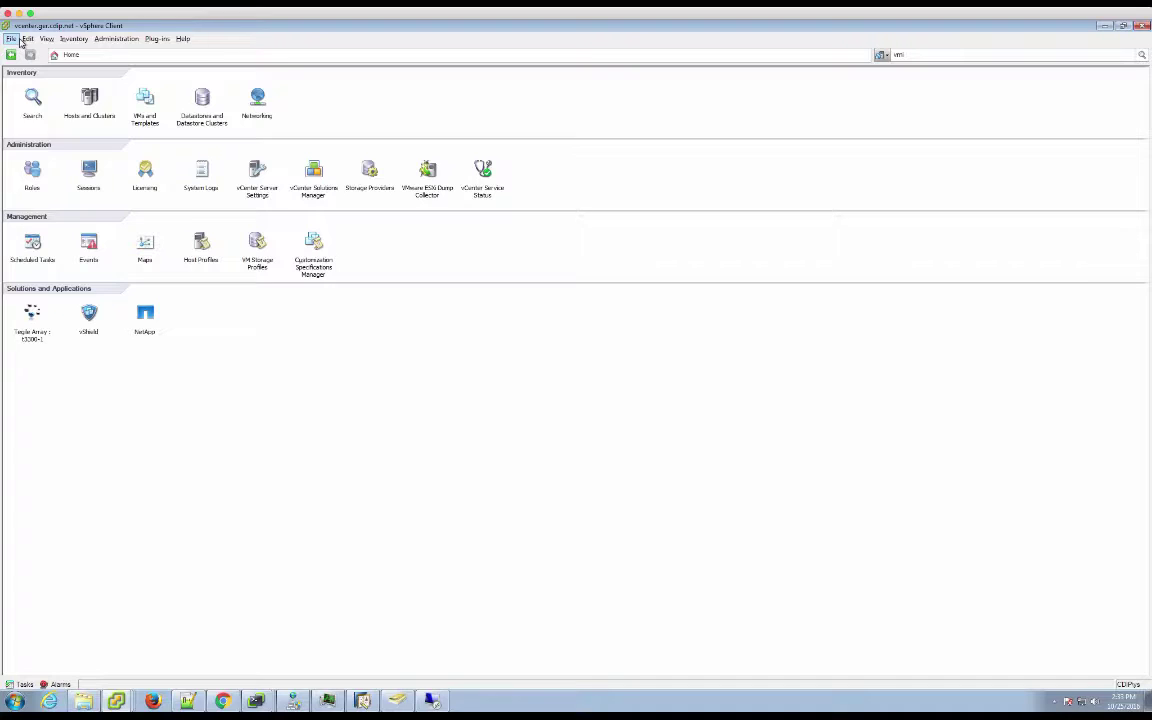
Step: Start a new OVF deployment using vrni-310-proxy-release.ova as the source
left_click(13, 39)
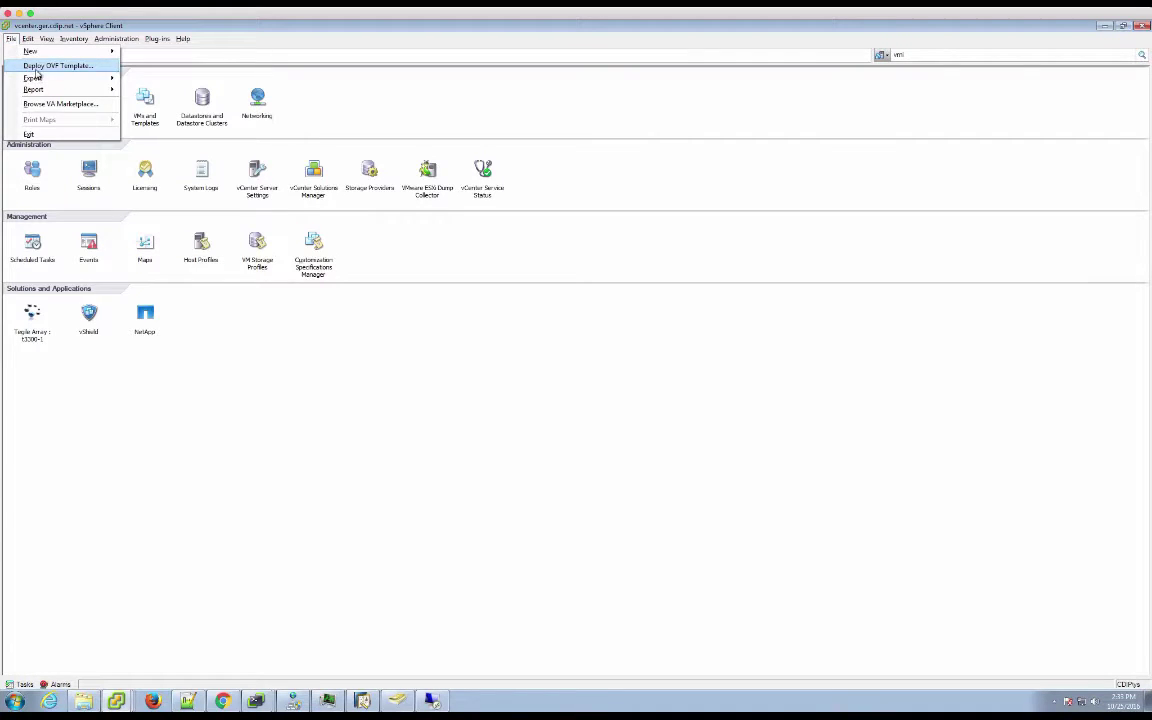
left_click(37, 68)
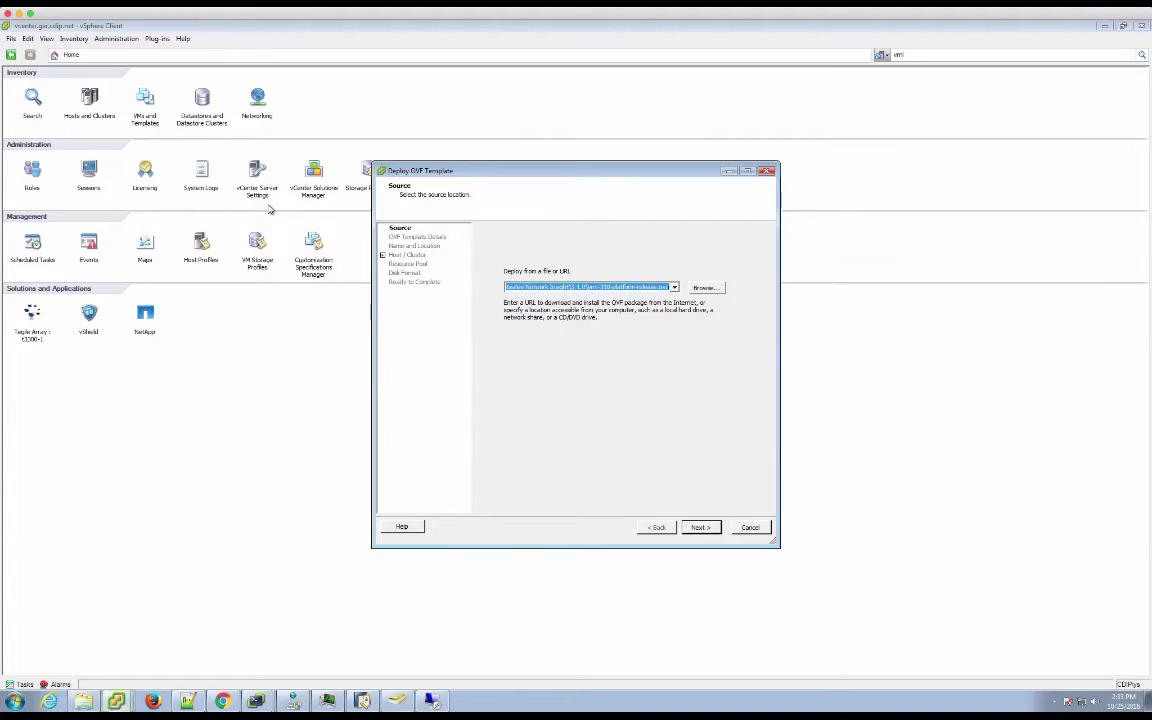
left_click(704, 287)
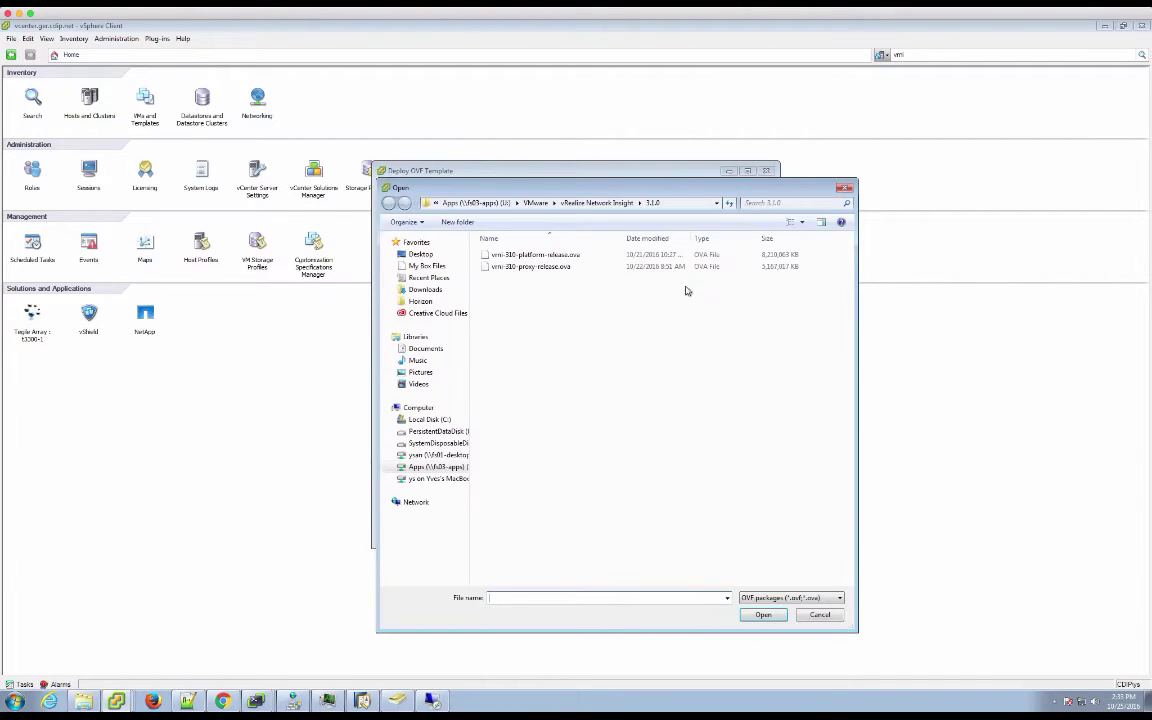
double_click(532, 266)
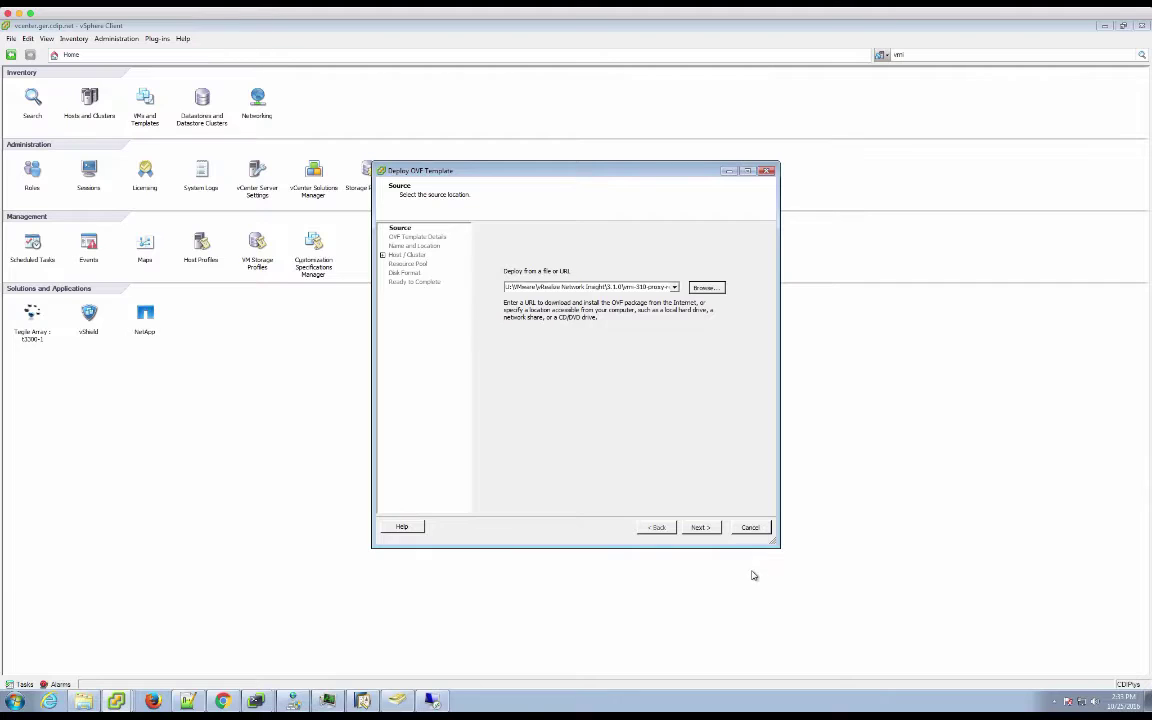
Step: Move past the template details and accept the proxy's licence agreement
left_click(700, 527)
left_click(702, 528)
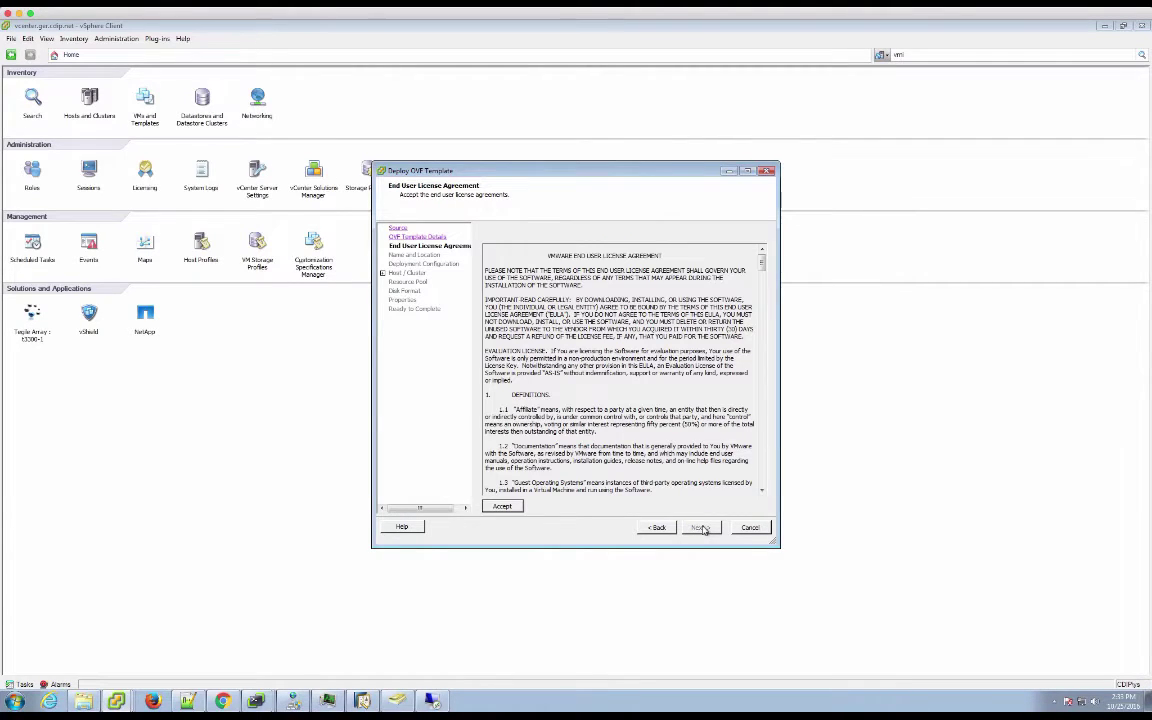
left_click(502, 507)
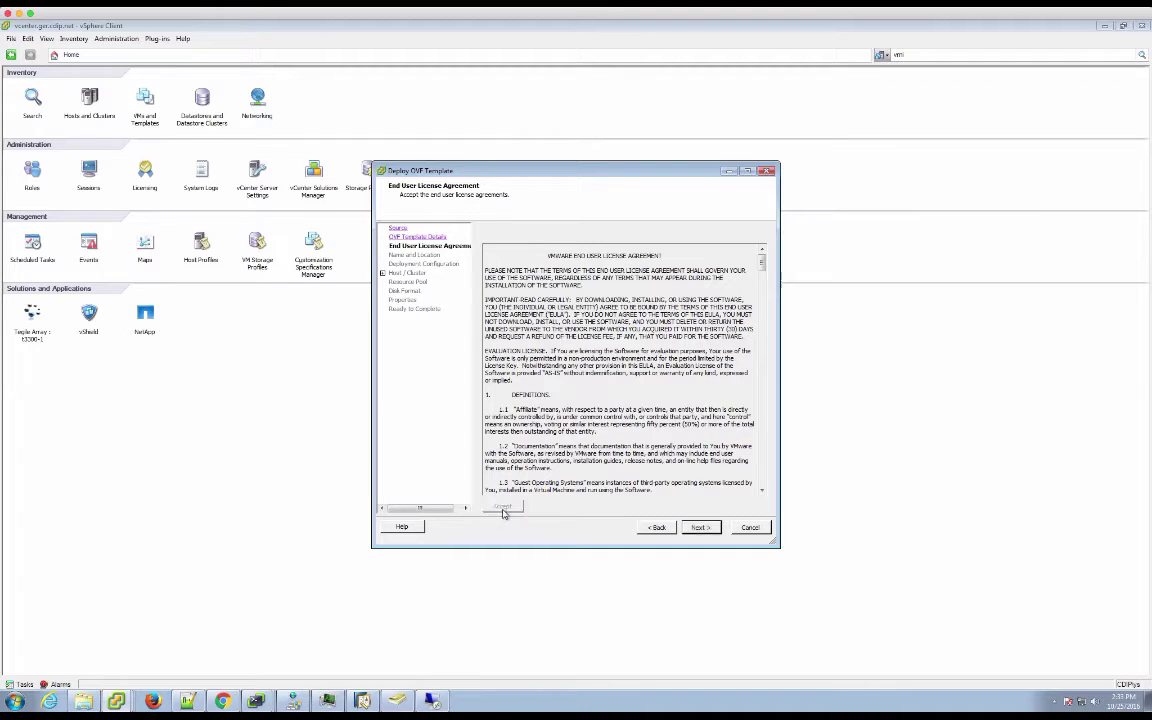
left_click(701, 528)
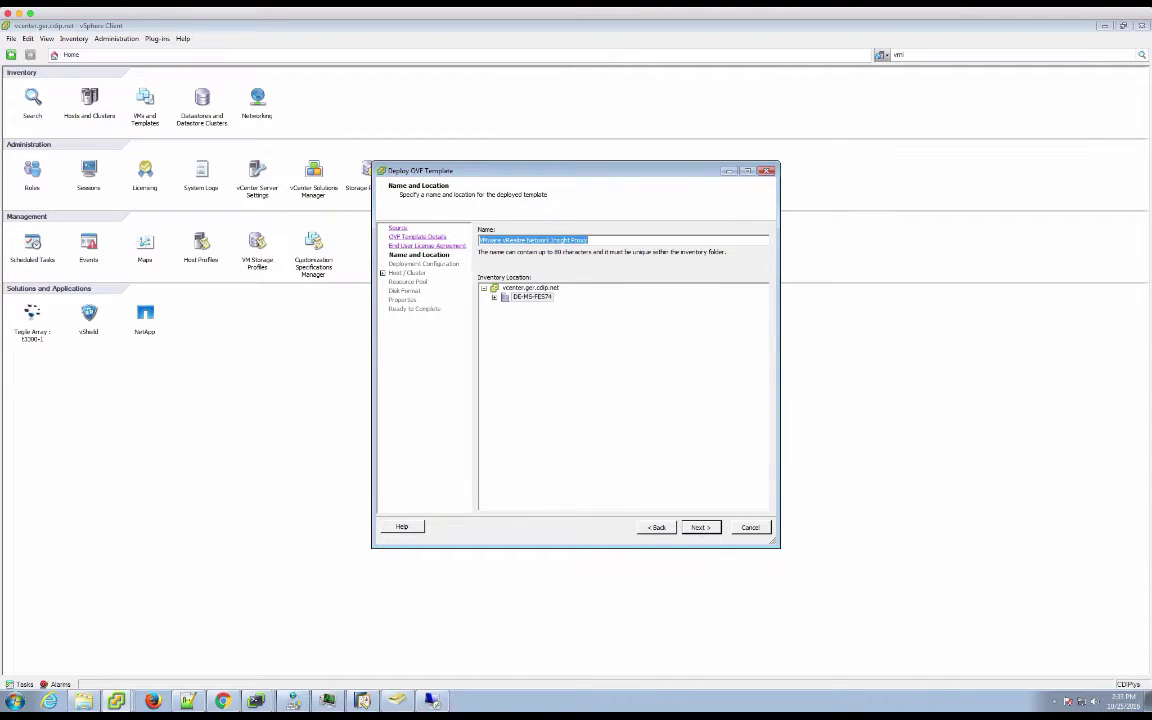
Step: Name the proxy 'vm', keep Medium size, and place it on cluster FES74-CLOUD-1
type("vm-pro")
left_click(701, 528)
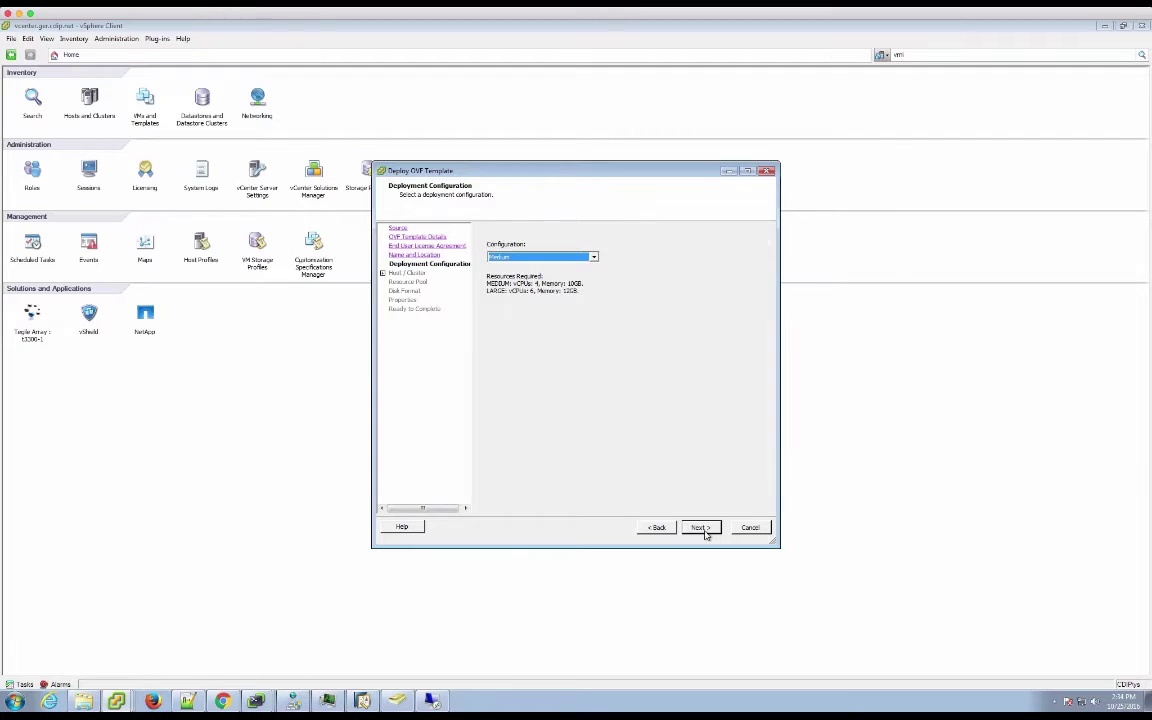
left_click(704, 532)
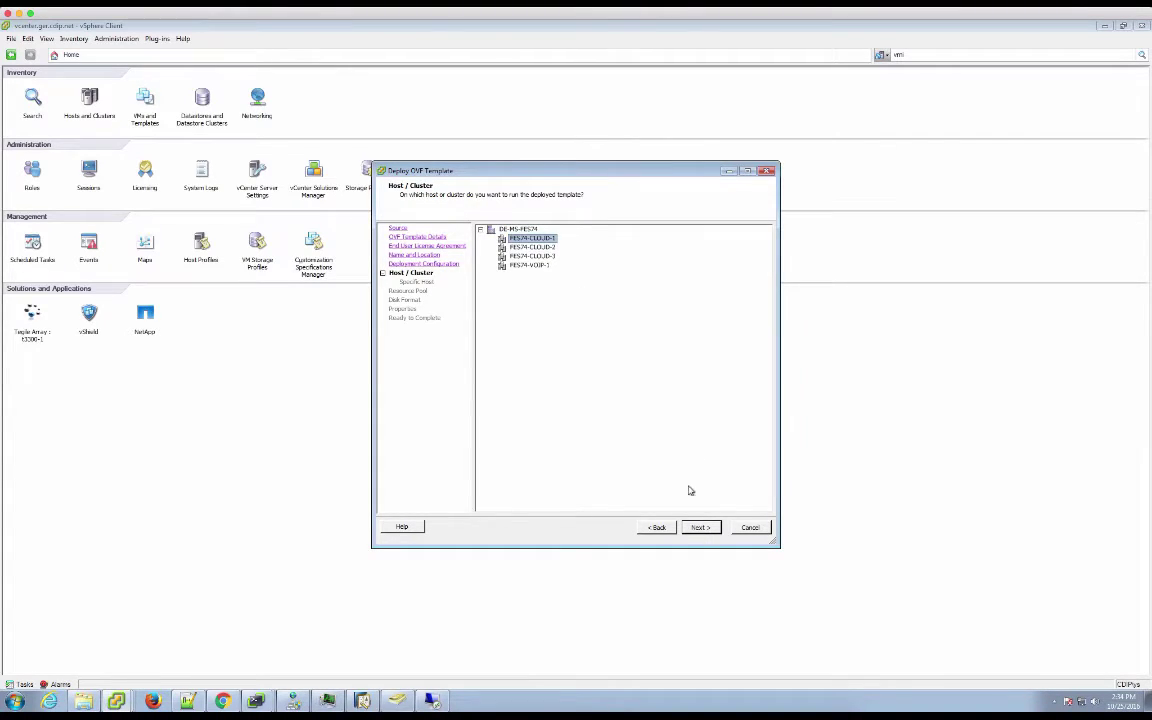
left_click(701, 530)
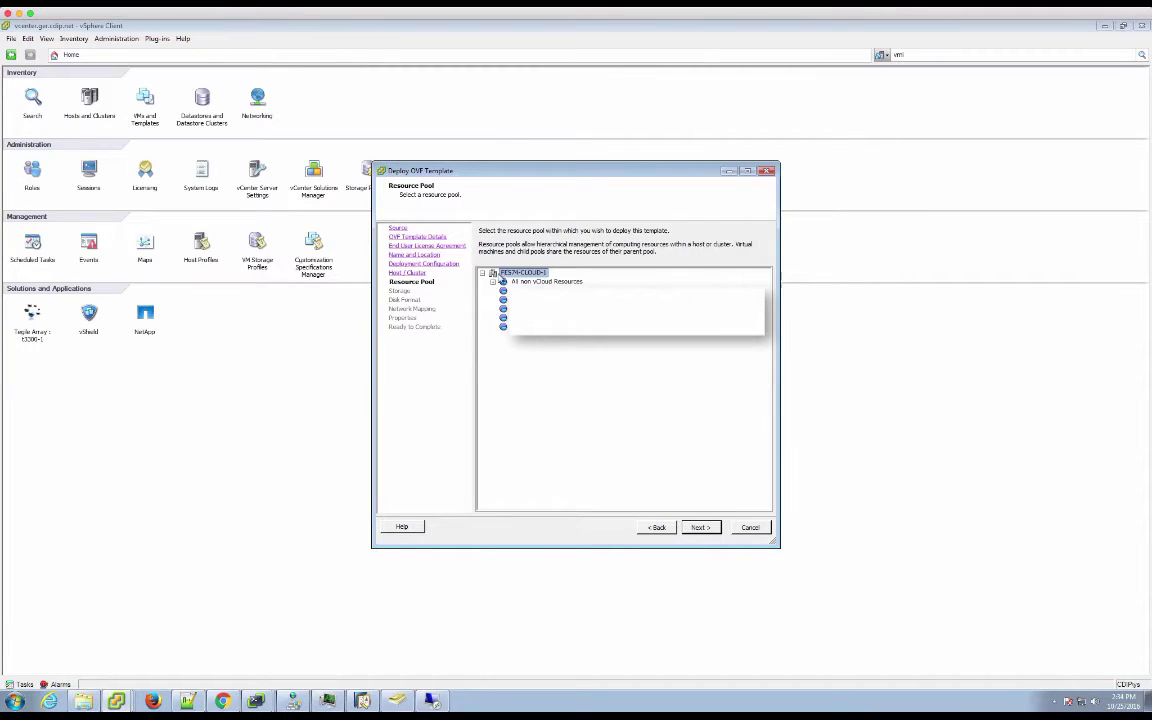
left_click(704, 530)
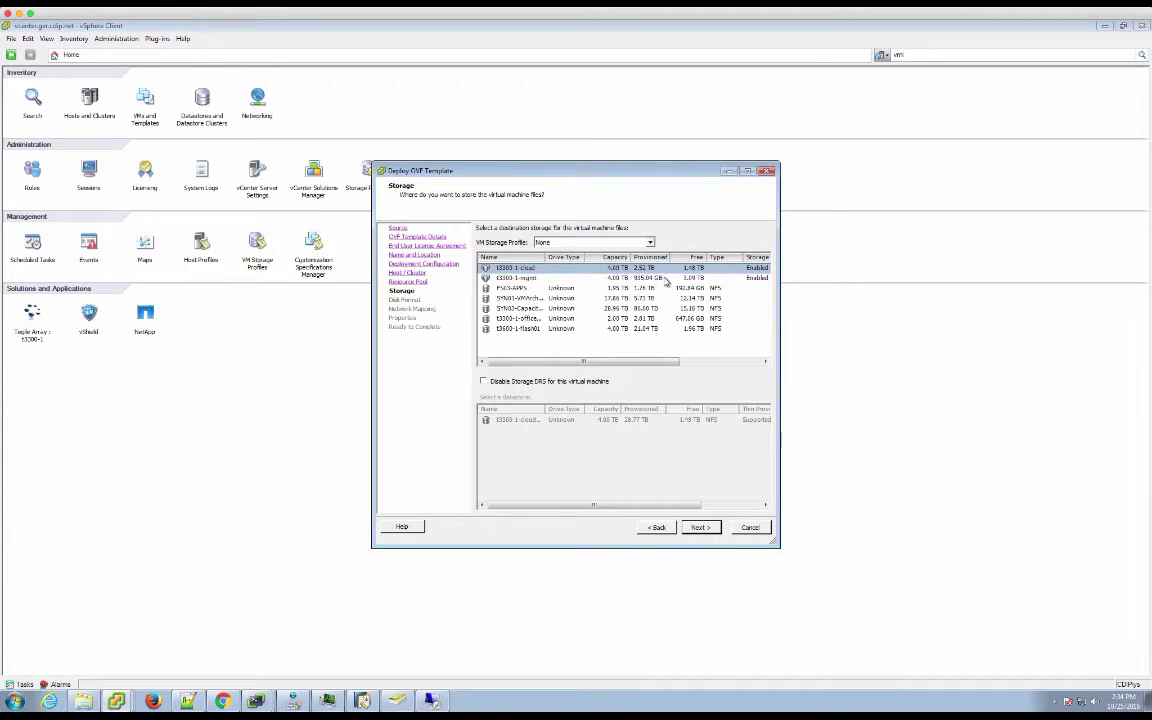
Step: Store the proxy on datastore t3300-1-mgmt and map its network to 117-MGMTCOMMON
left_click(598, 277)
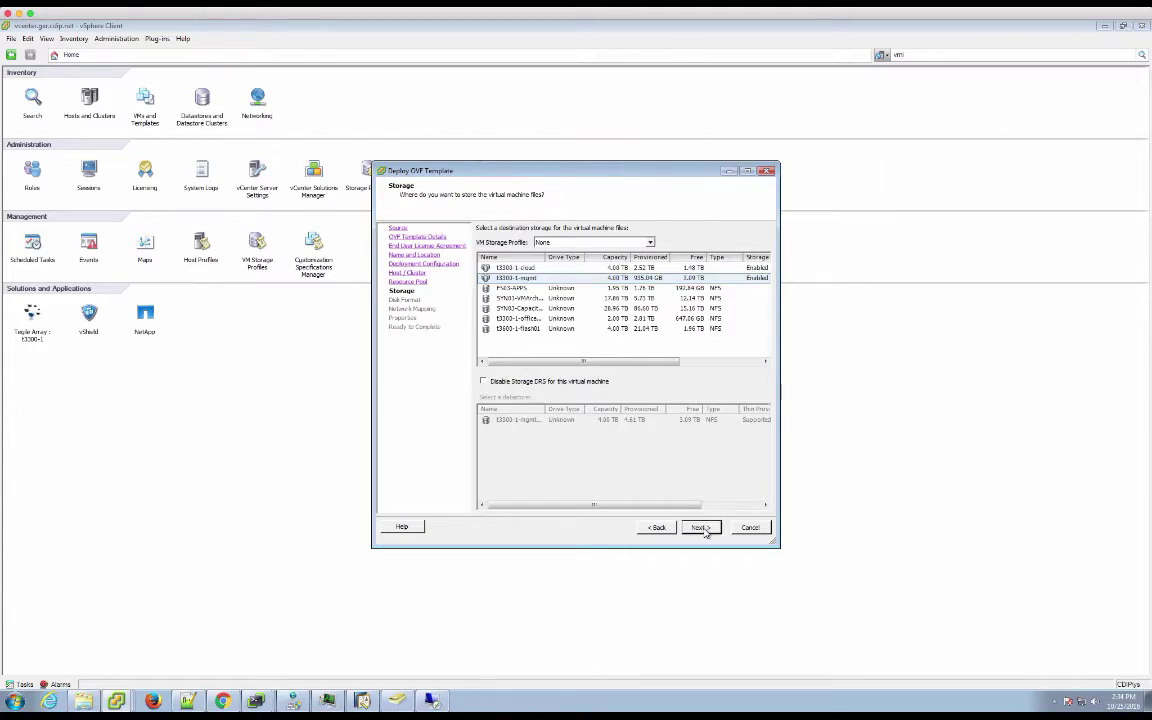
left_click(703, 527)
left_click(703, 527)
left_click(688, 268)
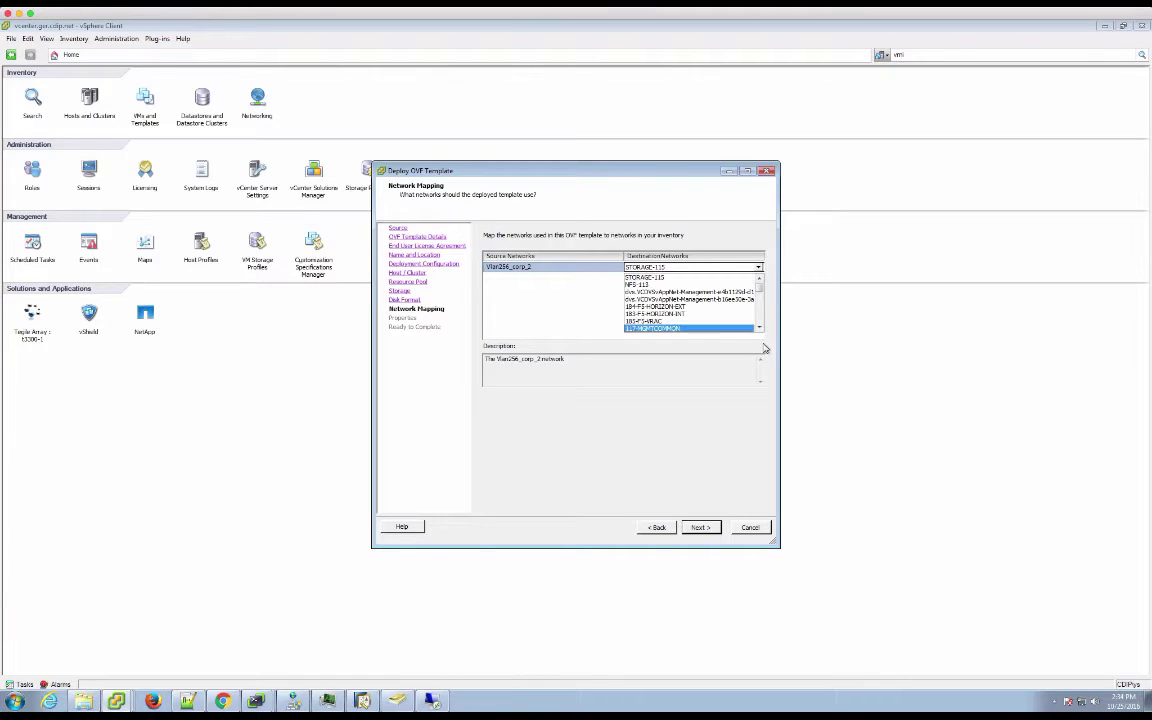
left_click(717, 334)
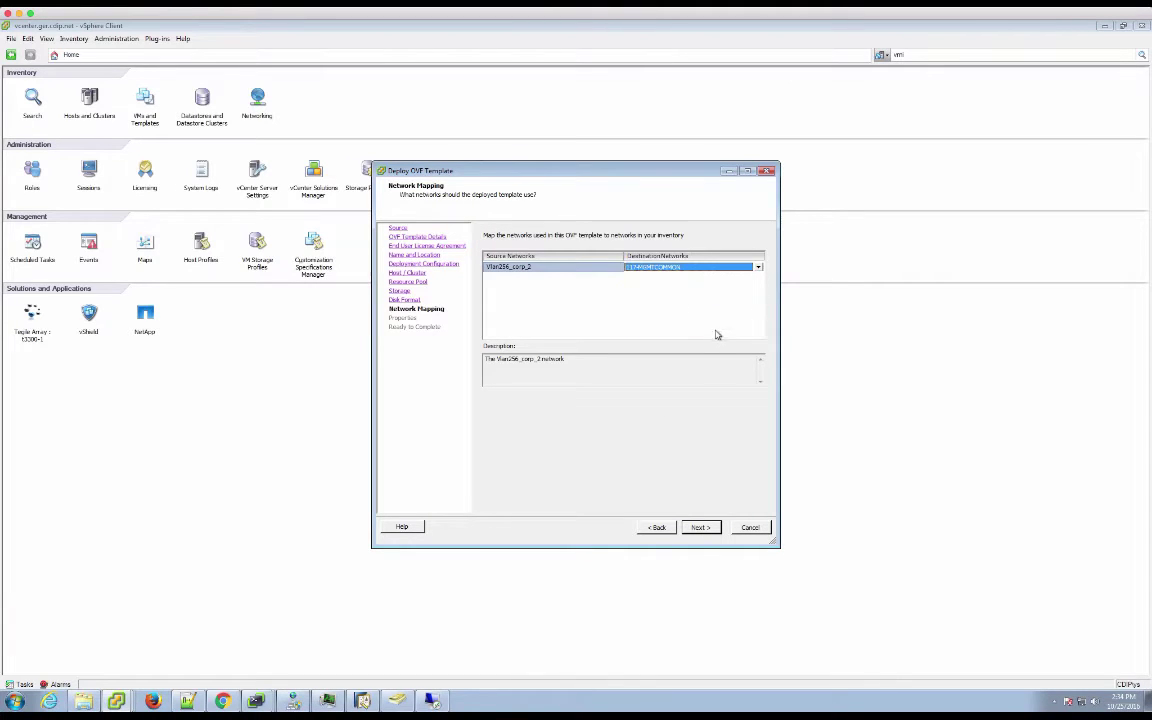
left_click(701, 527)
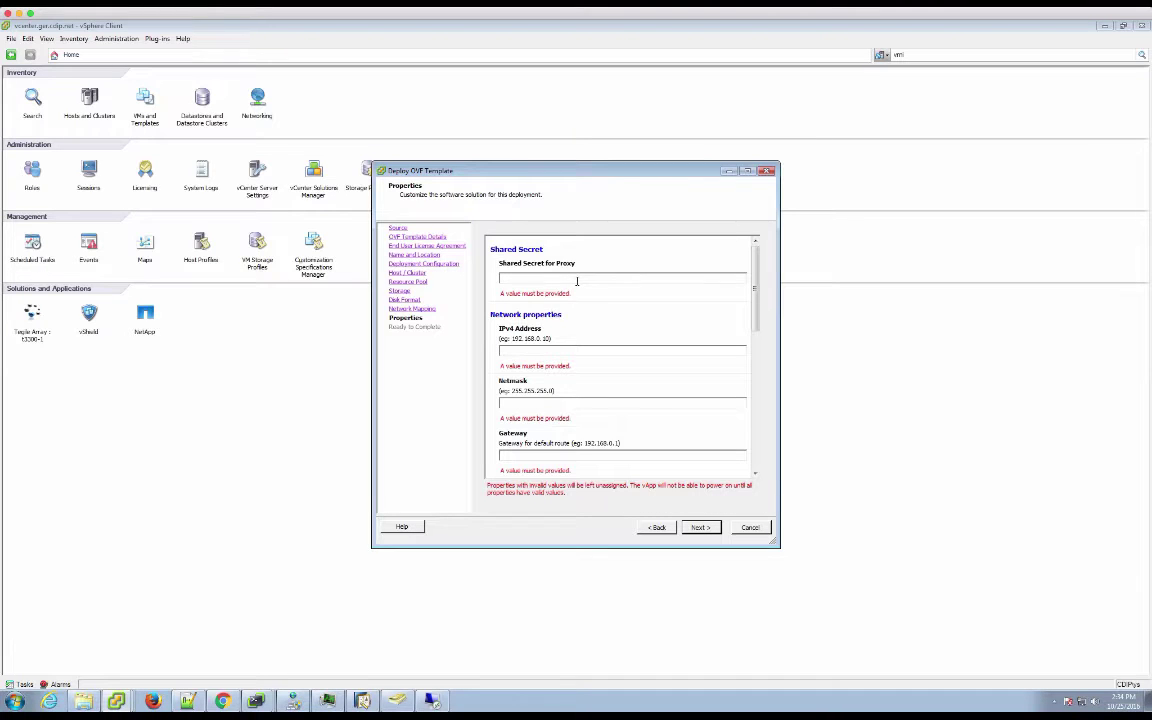
Step: Paste the shared secret and set IP 10.200.117.192, netmask 255.255.255.0, gateway 10.200.117.1
left_click(577, 281)
key("ctrl+v")
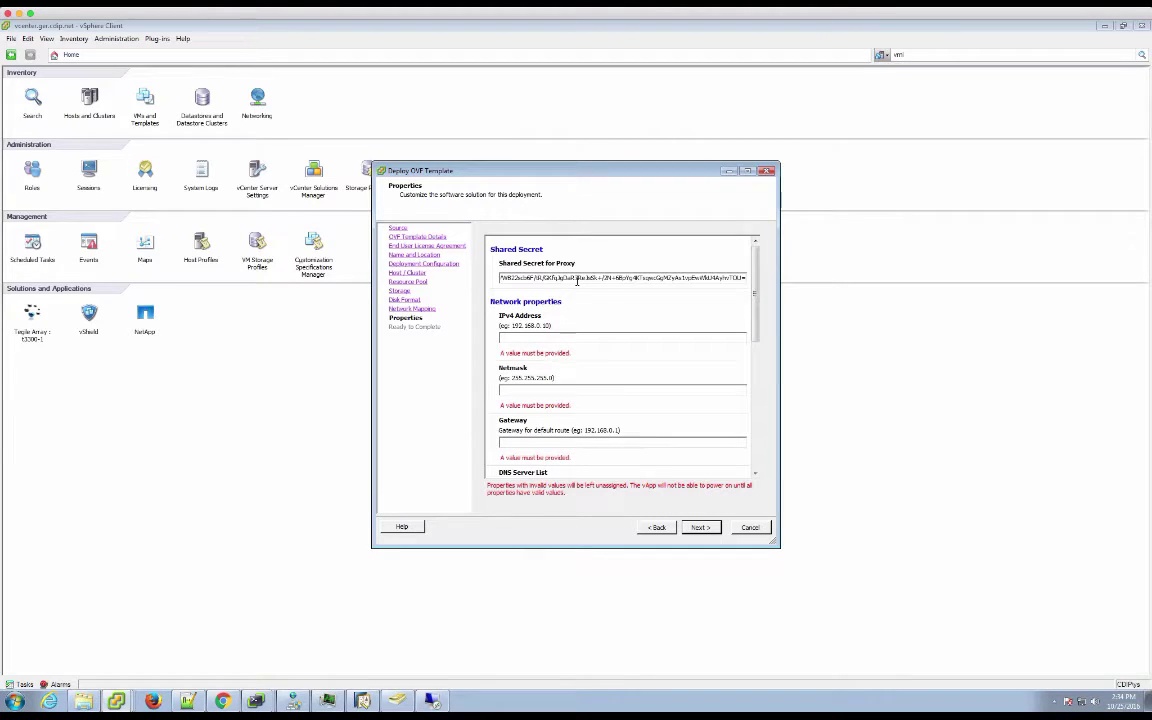
key("Tab")
type("1")
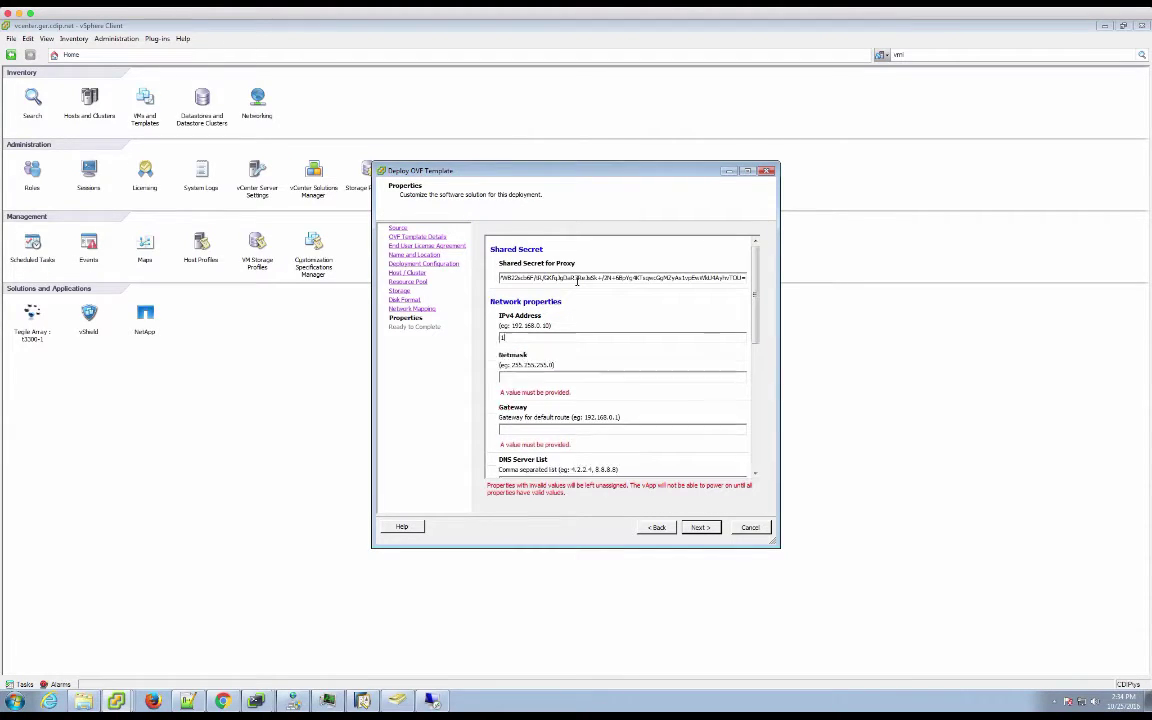
type("0.200.117.192")
key("Tab")
type("255.255.255.0")
key("Tab")
type("10.200.")
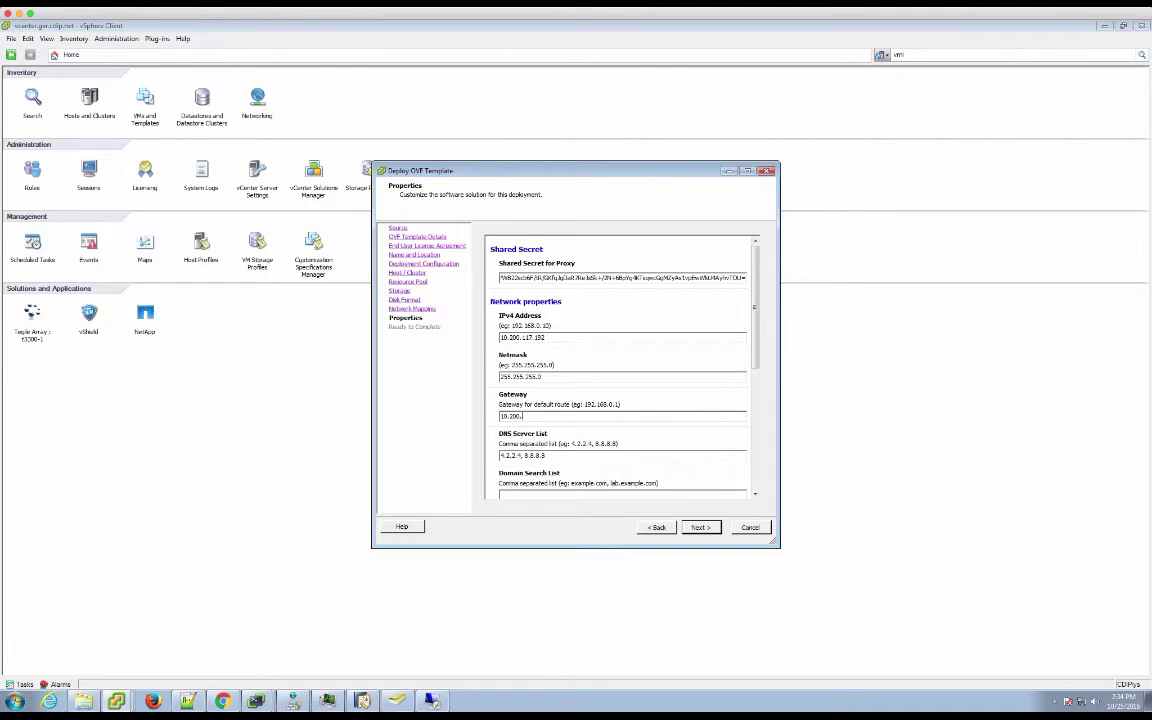
type("117.1")
Step: Fill DNS 10.198.70.81,10.198.70.82, domain search, NTP 10.200.117.1 and the syslog server, then continue to review
key("Tab")
type("10.198.70.81,10.198.70.82")
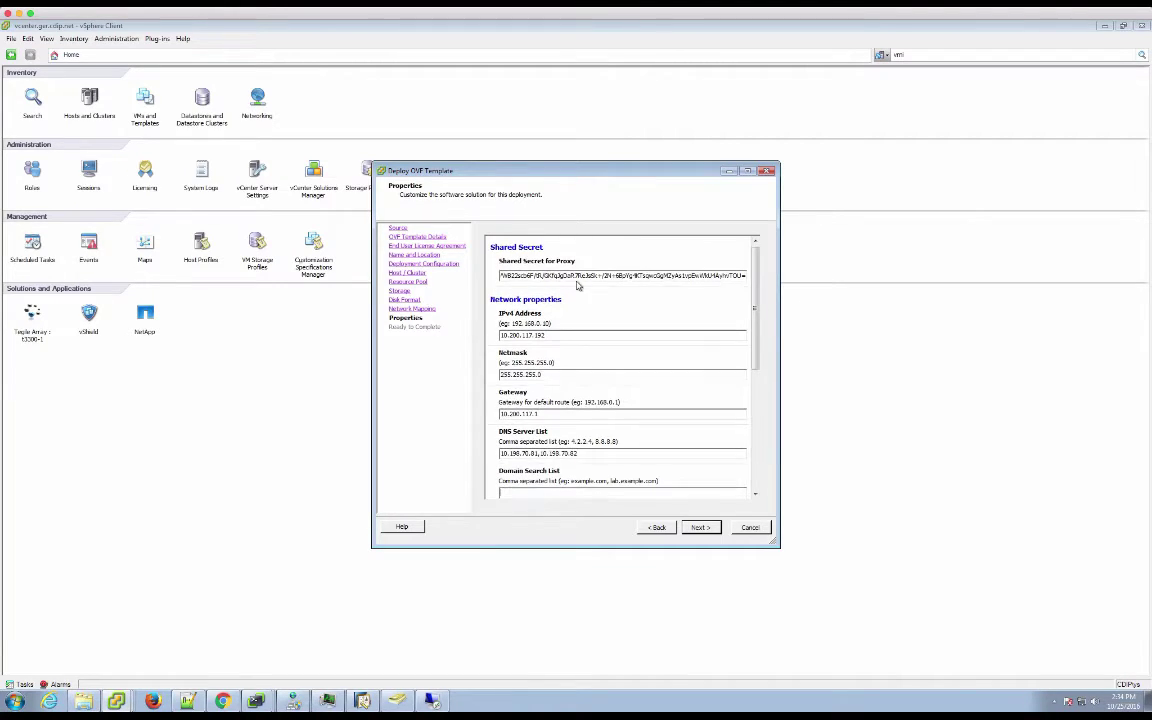
key("Tab")
type("gsr.cdip.net")
key("Tab")
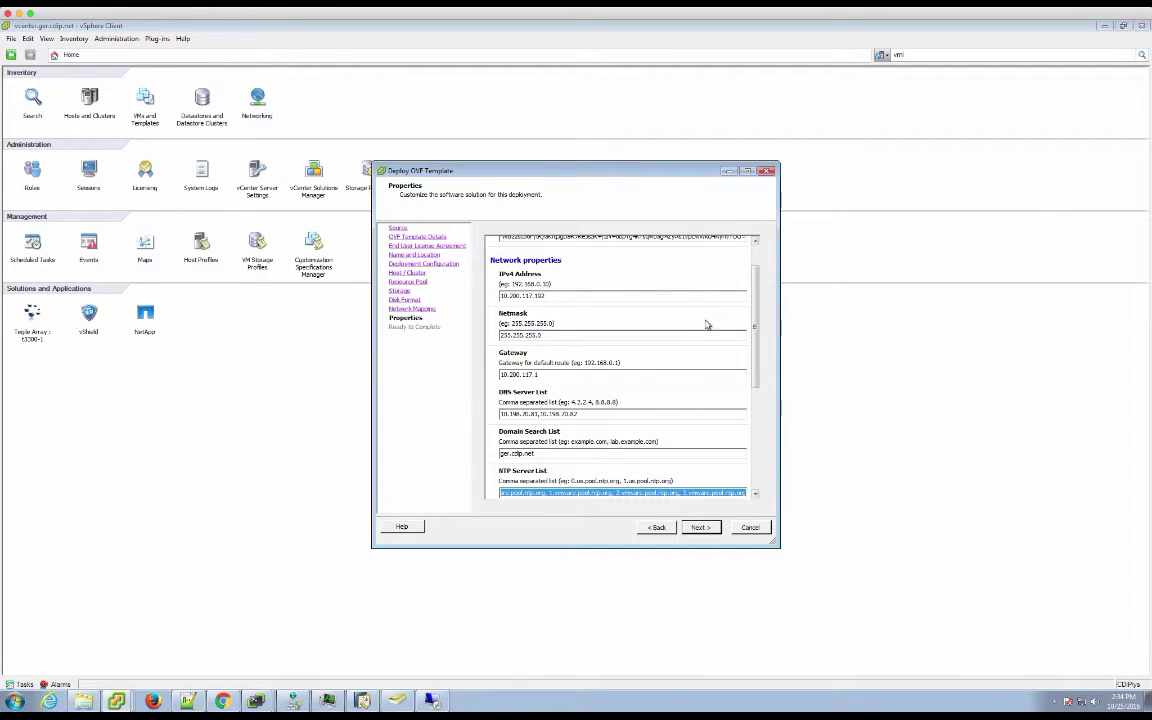
type("10.20")
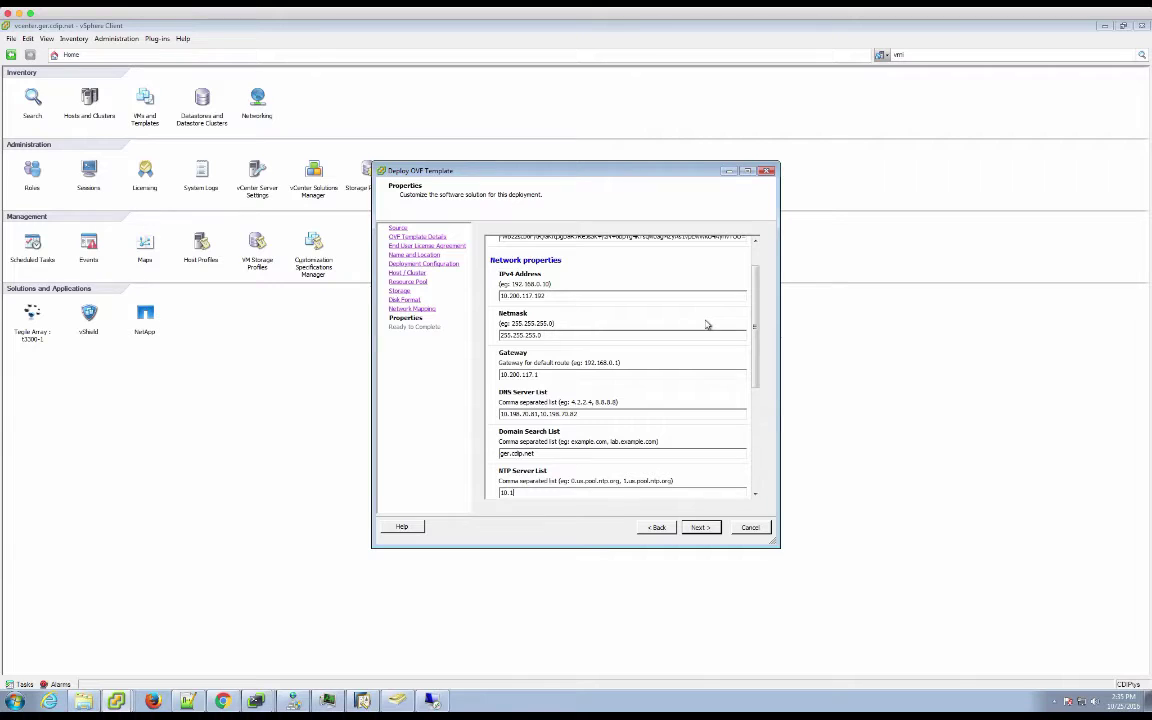
type("0.117.1")
left_click_drag(758, 365, 758, 408)
scroll(642, 416, "down", 3)
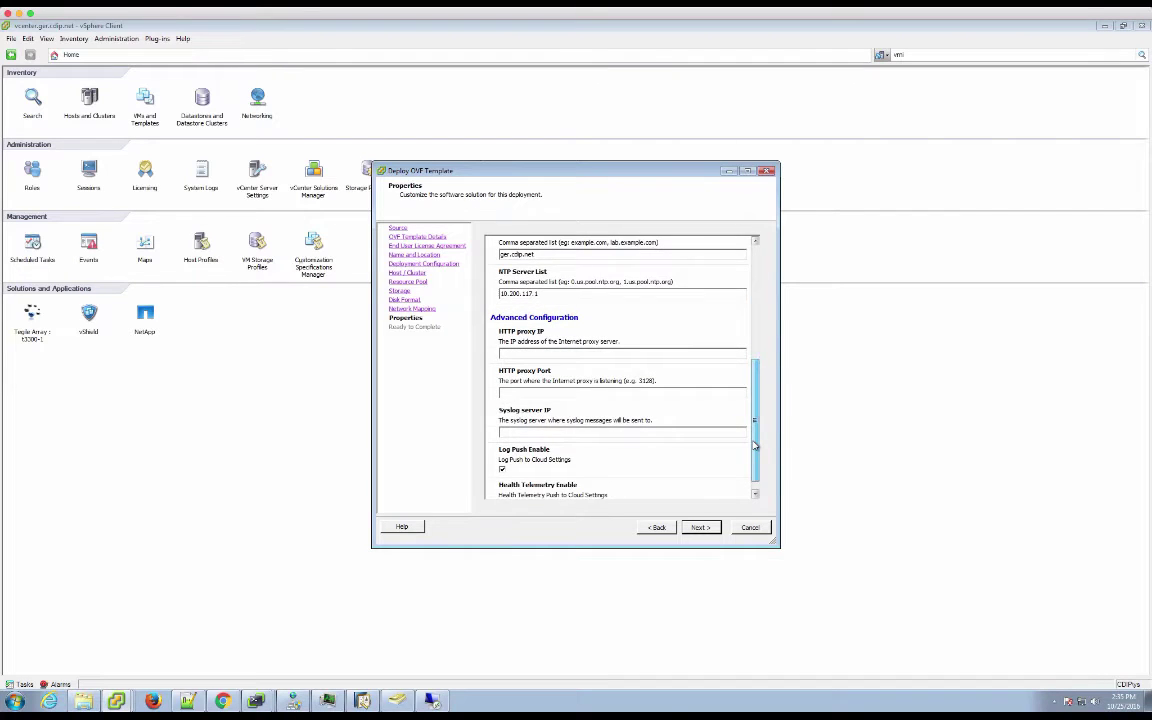
left_click(642, 416)
type("vrli.ger.cdl")
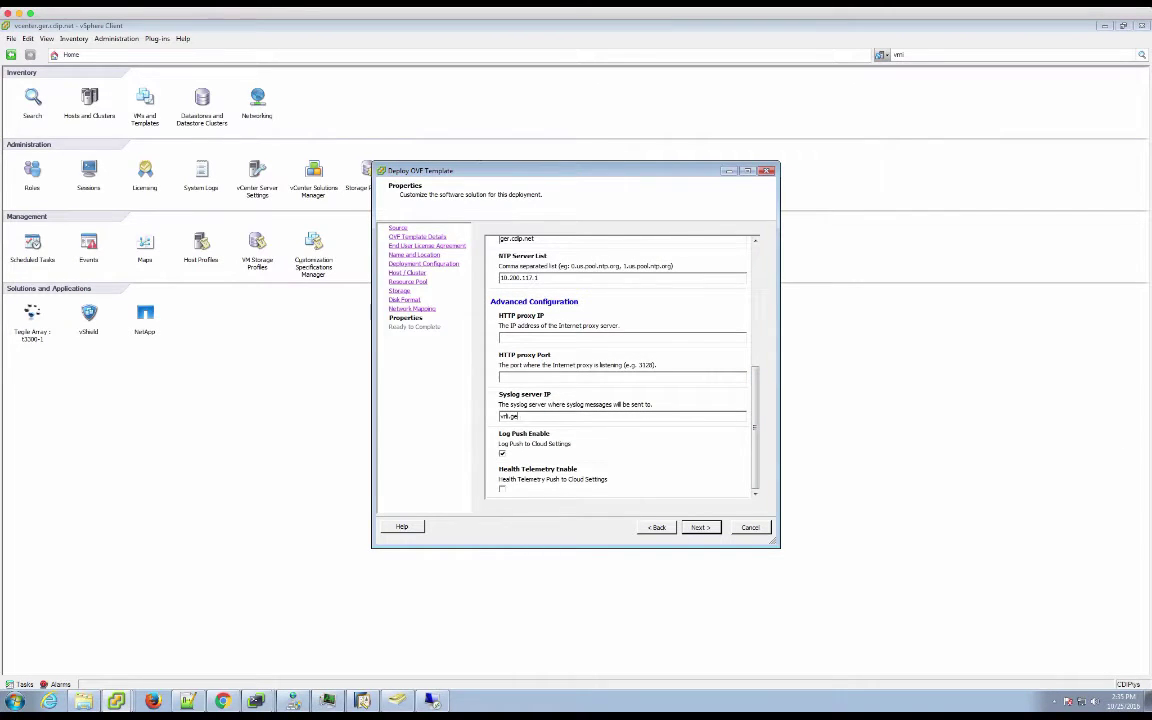
type("p.net")
left_click(701, 528)
Step: Launch the proxy deployment, then finish vRNI setup once Proxy Detected appears
left_click(701, 528)
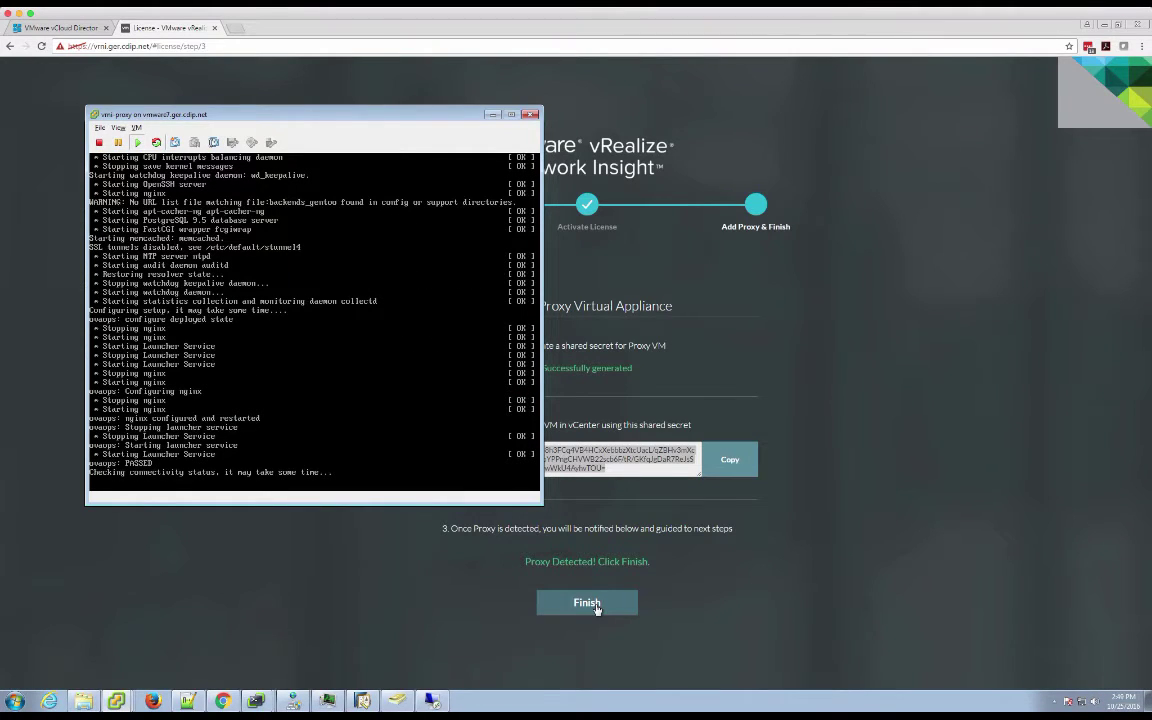
left_click(595, 608)
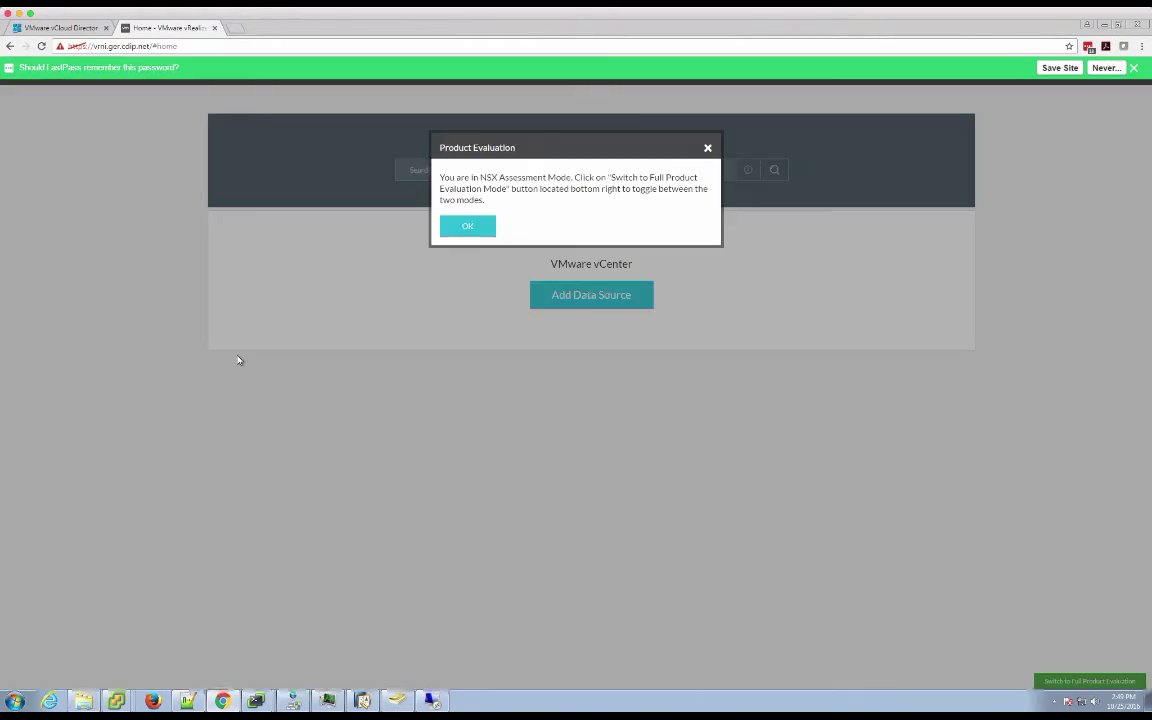
Step: After the evaluation notice, add a VMware vCenter data source (vcenter.ger.cdip.net) and validate its credentials
left_click(466, 228)
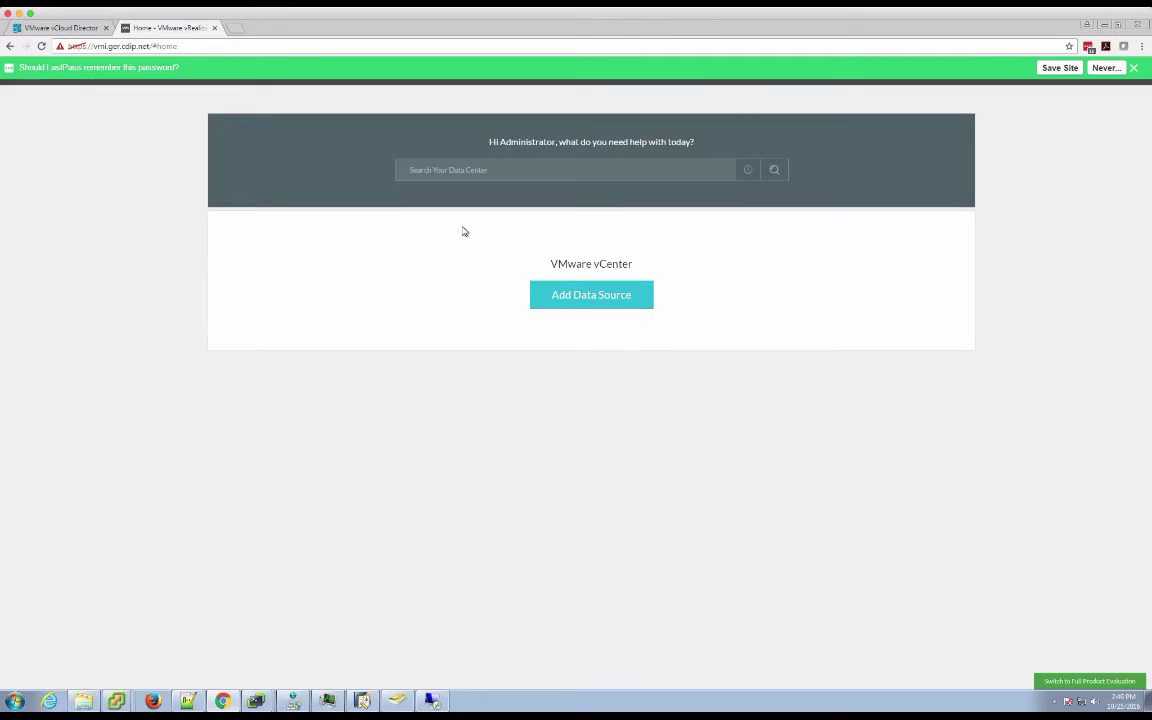
left_click(610, 292)
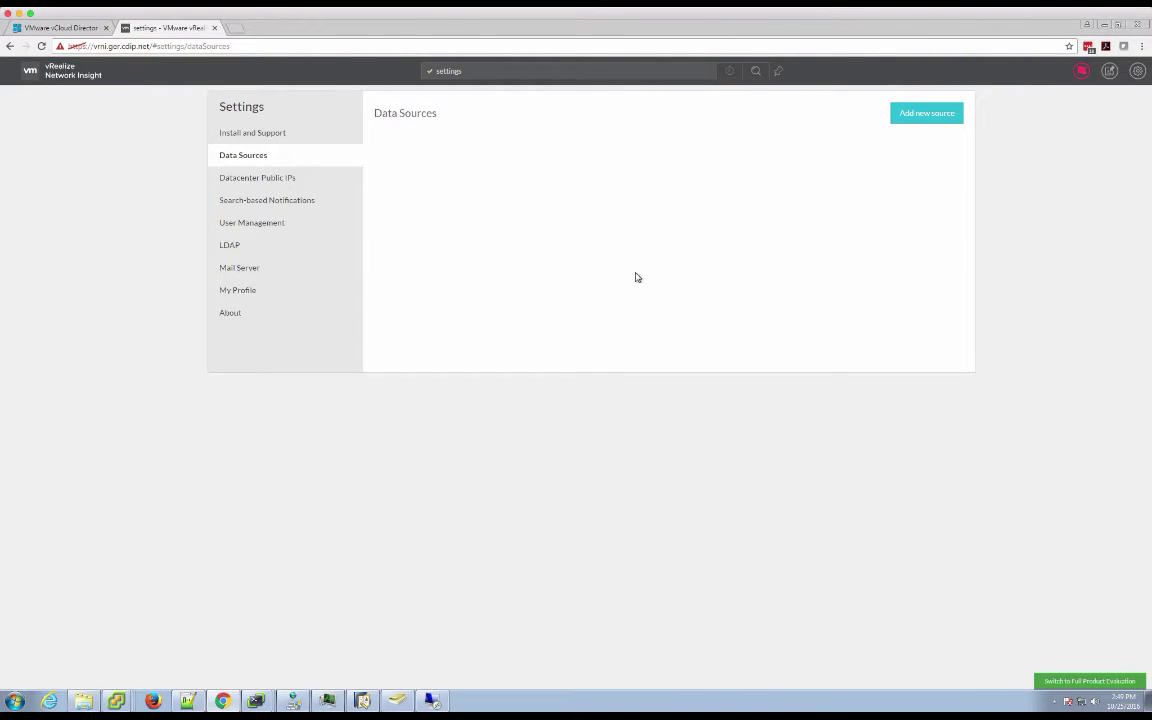
left_click(928, 115)
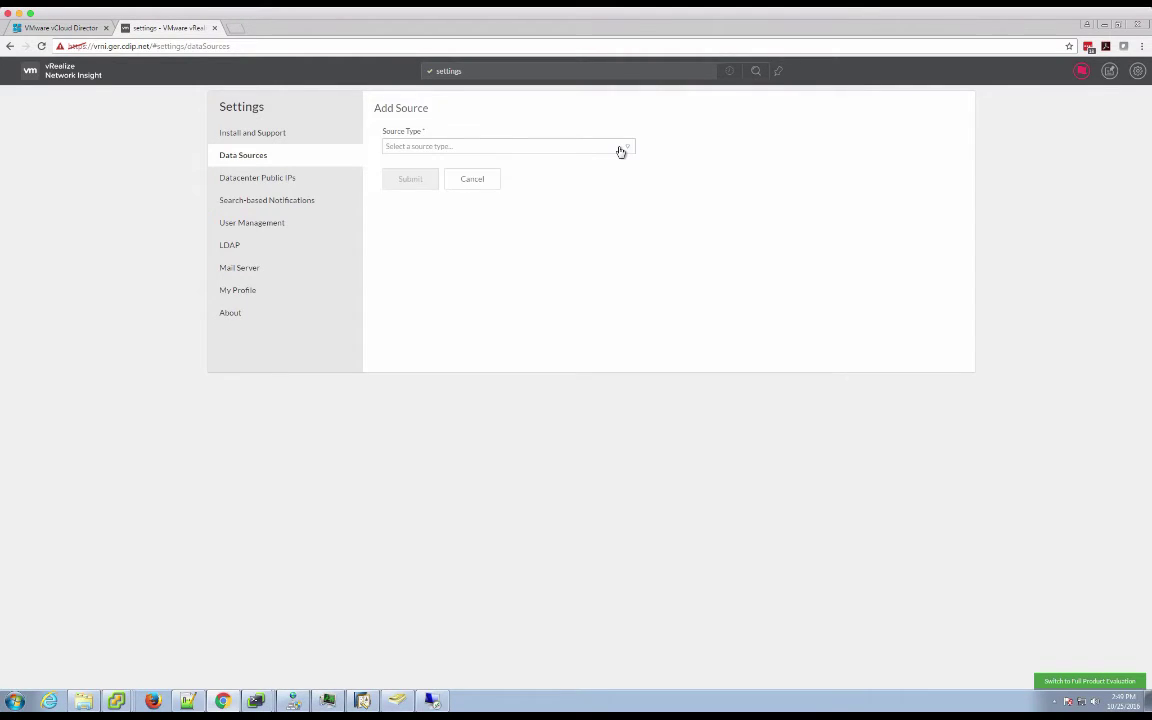
left_click(620, 150)
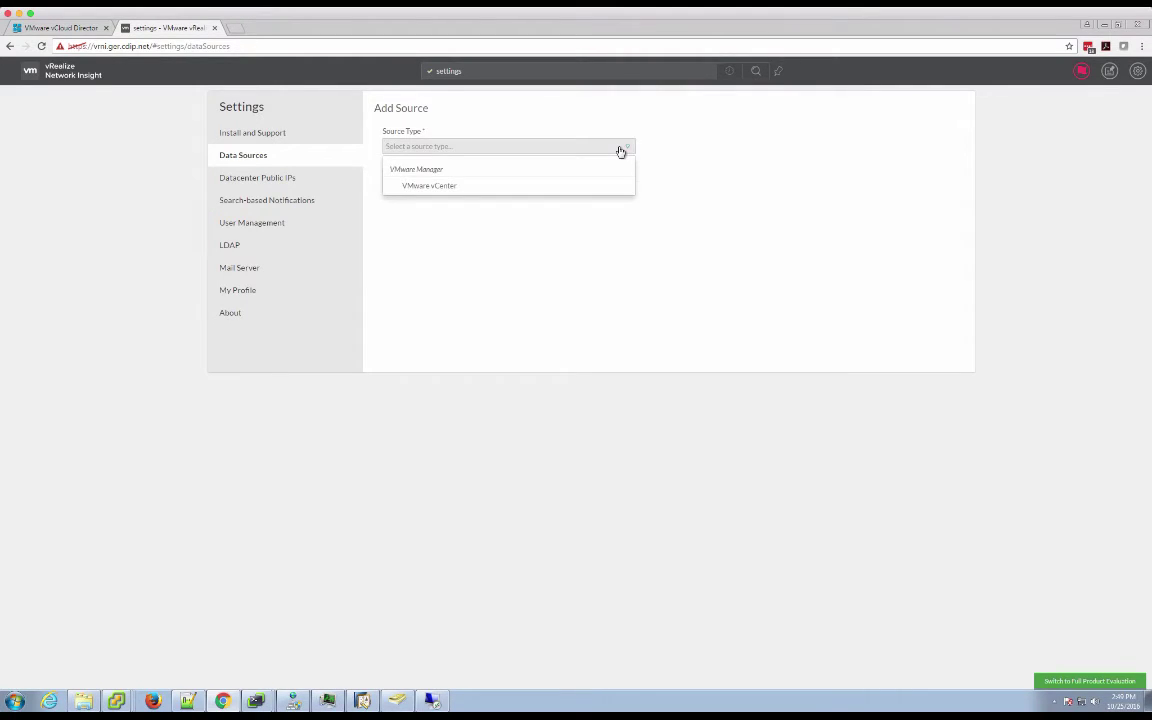
left_click(554, 186)
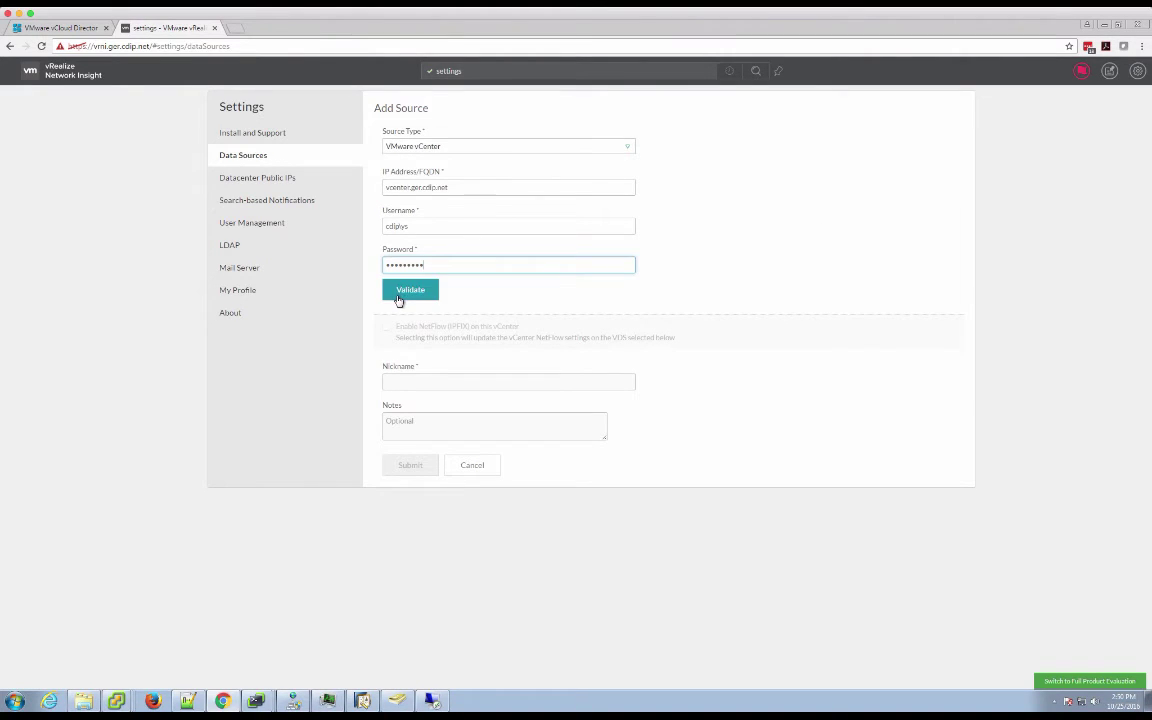
left_click(400, 296)
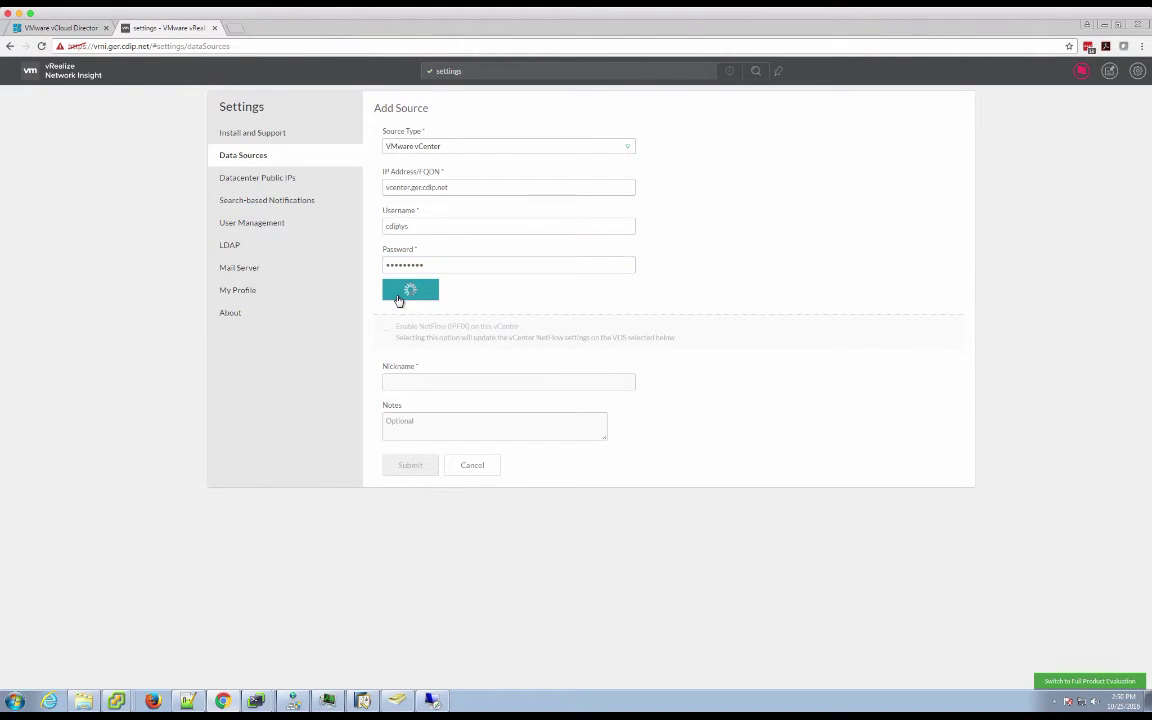